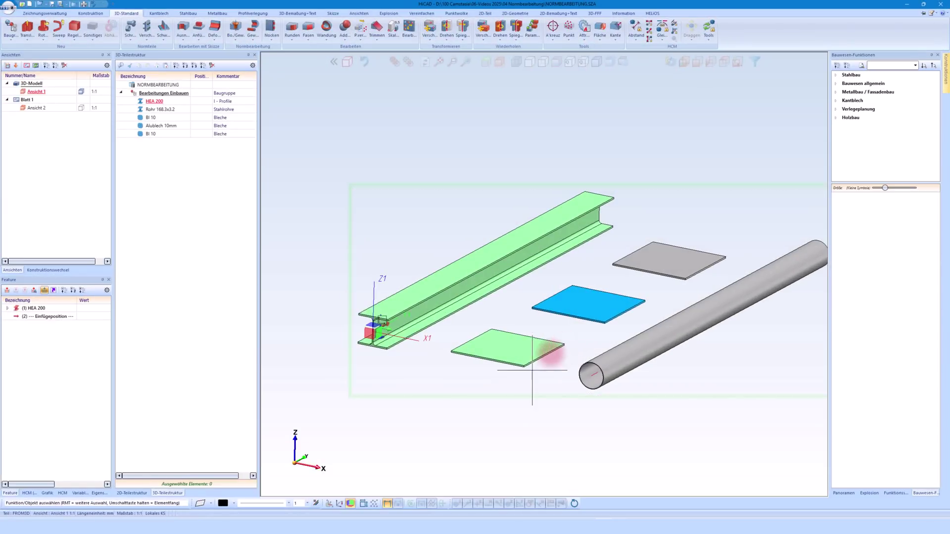
Make the whole model active and start the Bo./Gew. bore and thread machining function.
click(529, 363)
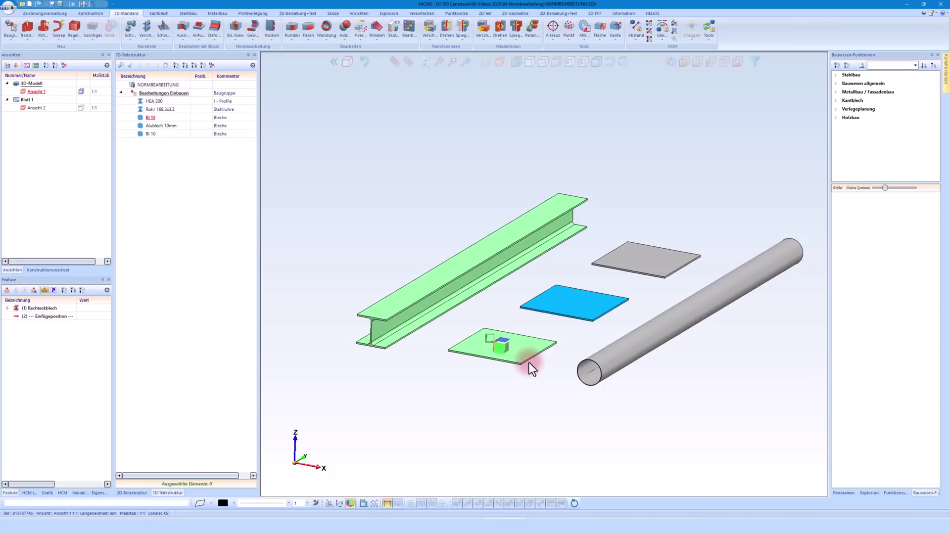
click(530, 363)
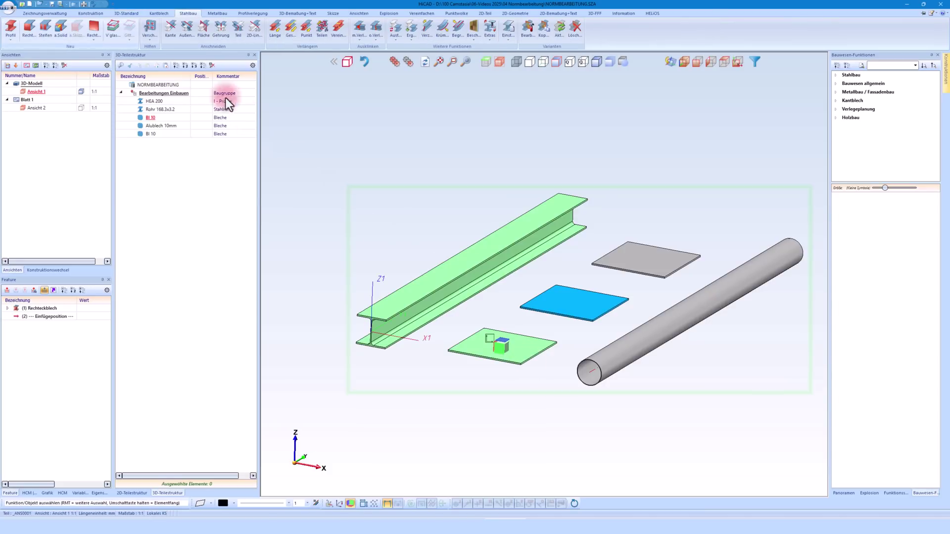
click(128, 13)
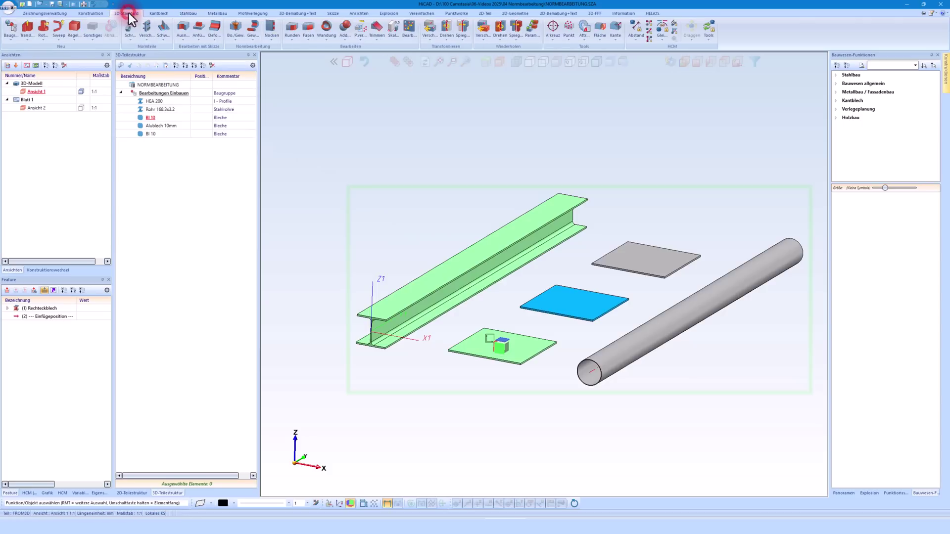
click(234, 39)
click(248, 131)
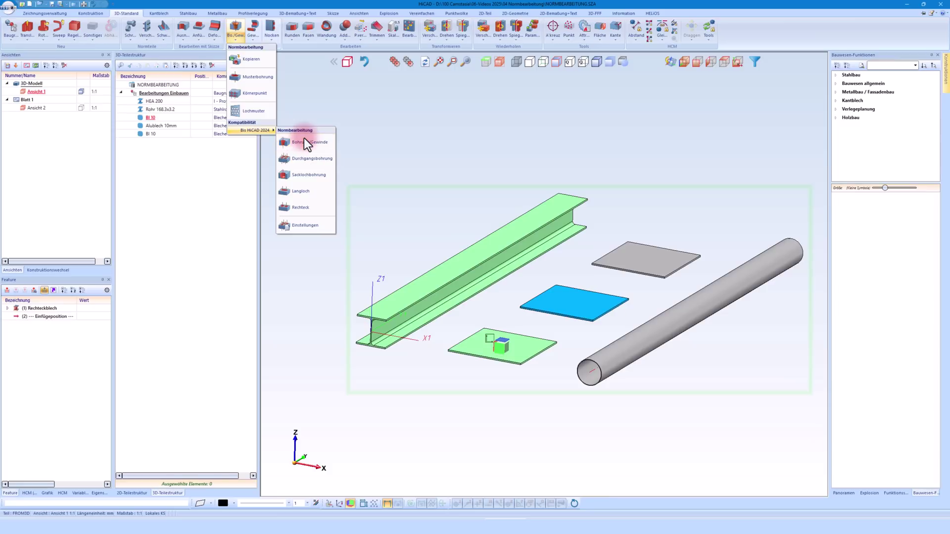
click(330, 105)
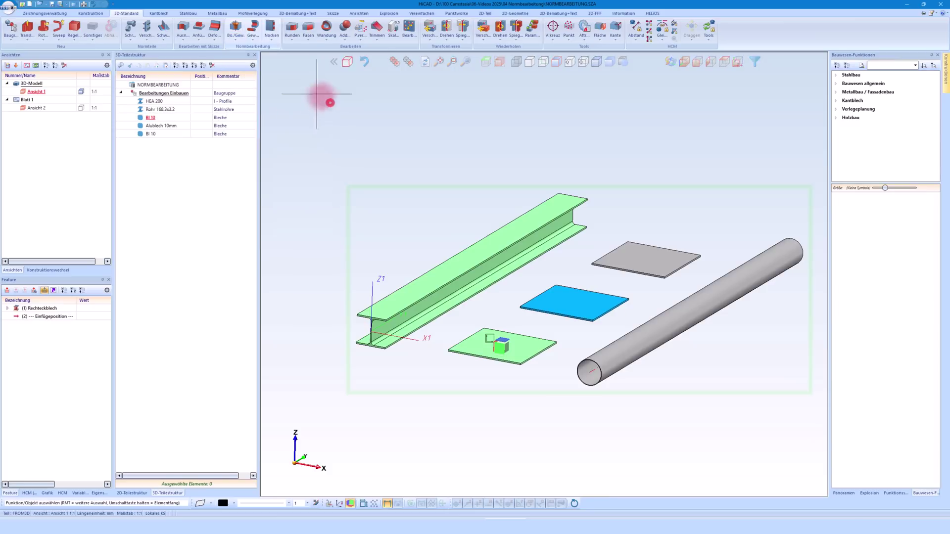
click(228, 31)
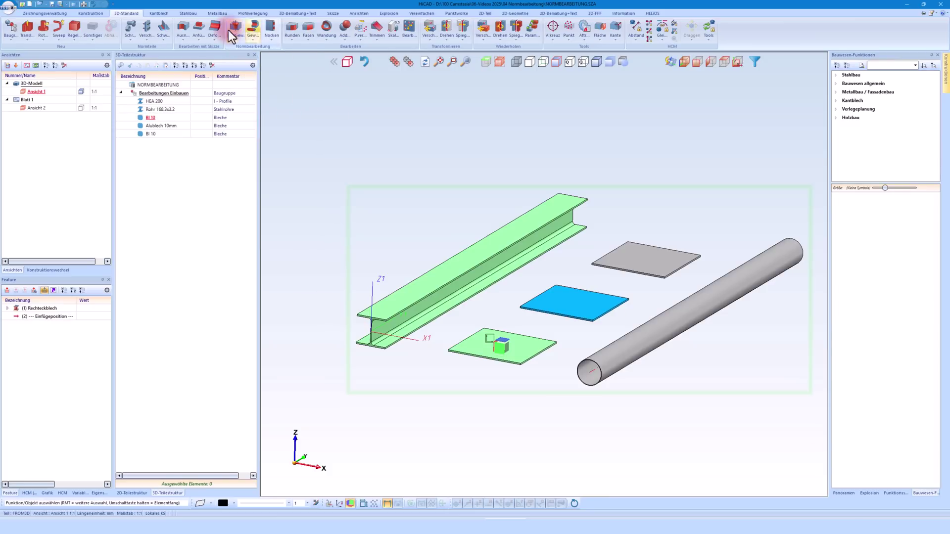
Open standard machining for the HEA 200 beam, with a linear grid of 15 mm bores.
click(365, 319)
right_click(364, 318)
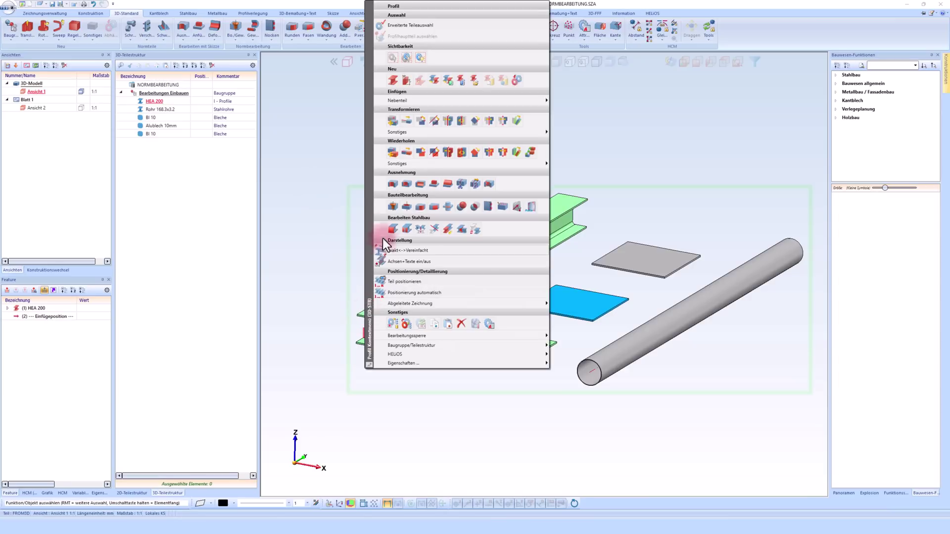
click(392, 207)
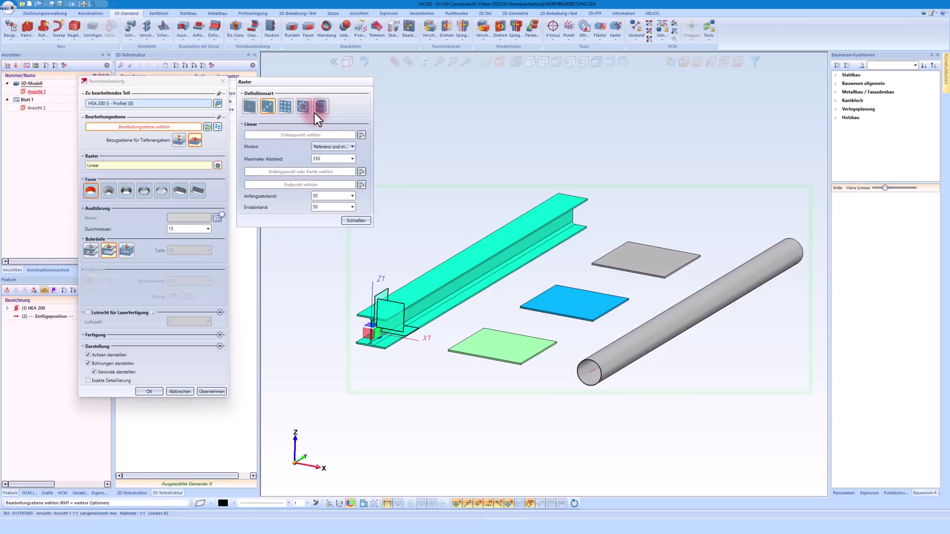
Use the top flange as the machining plane and place a single Ø15 bore on it.
scroll(333, 307, up, 3)
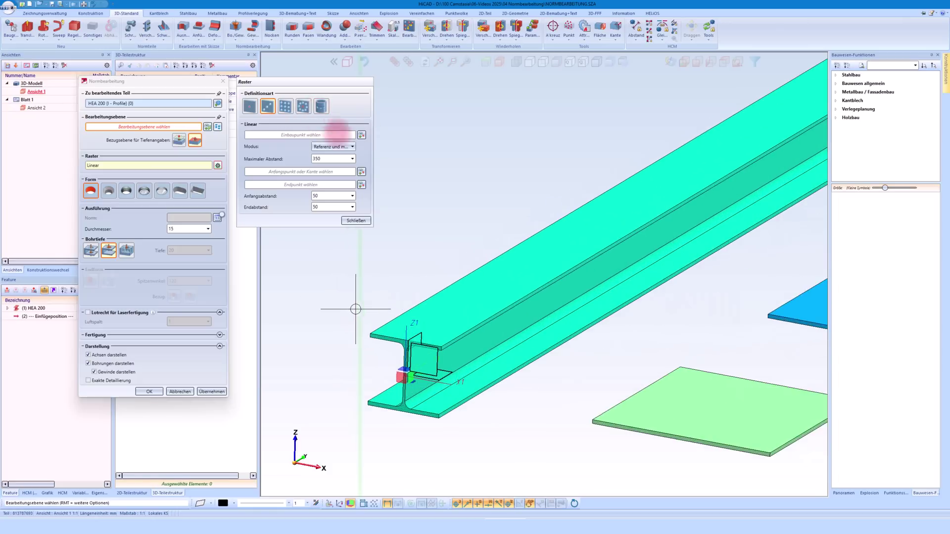
scroll(484, 269, up, 3)
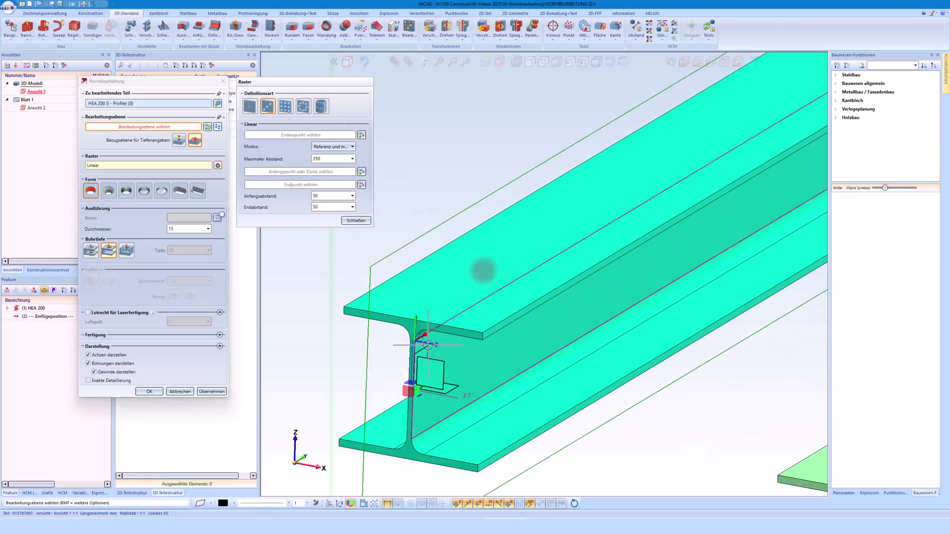
click(511, 288)
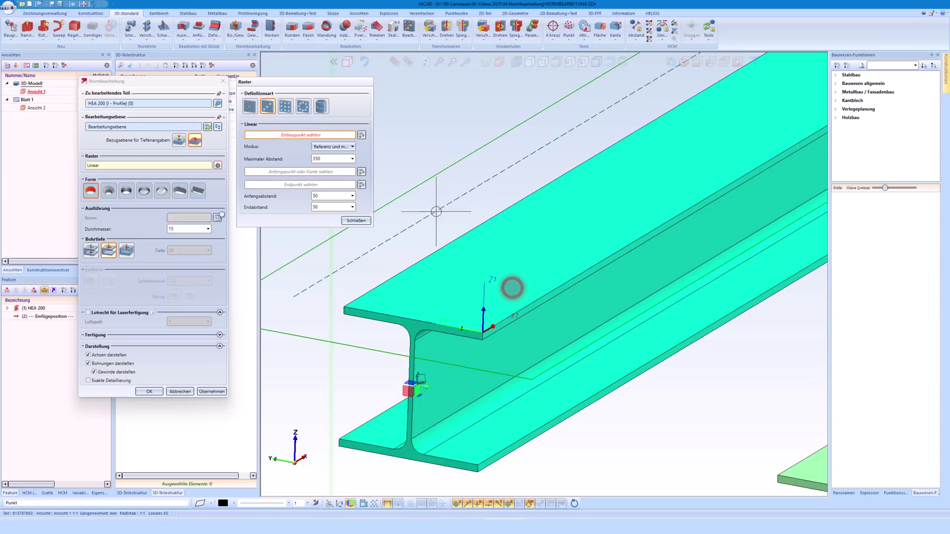
right_click(440, 237)
click(252, 107)
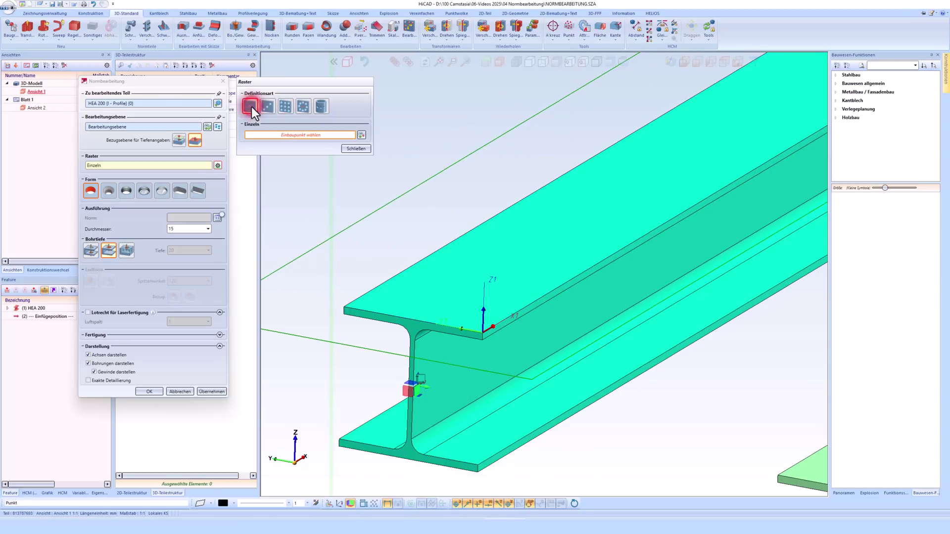
scroll(406, 278, up, 4)
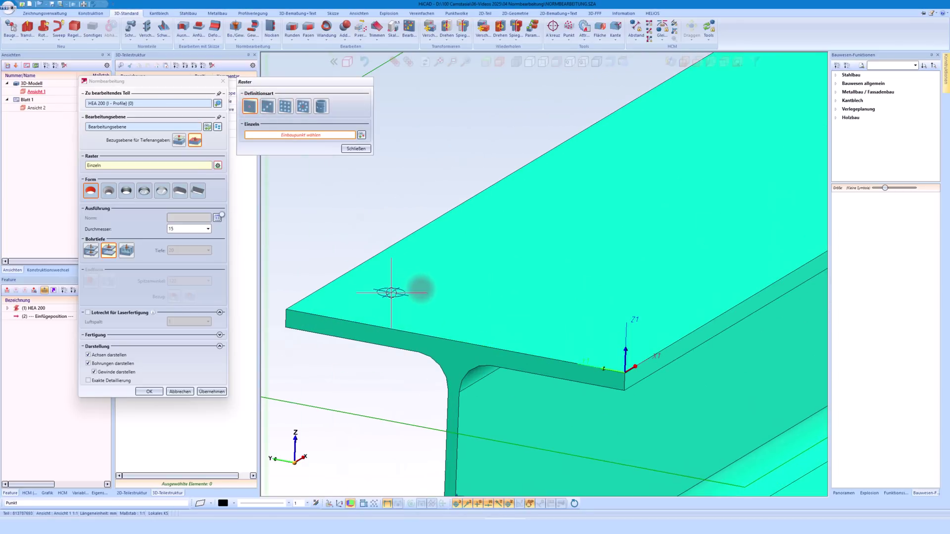
click(447, 276)
Rotate and tilt the view along the beam to inspect the bore preview.
scroll(425, 268, down, 2)
scroll(400, 258, down, 2)
scroll(430, 272, down, 2)
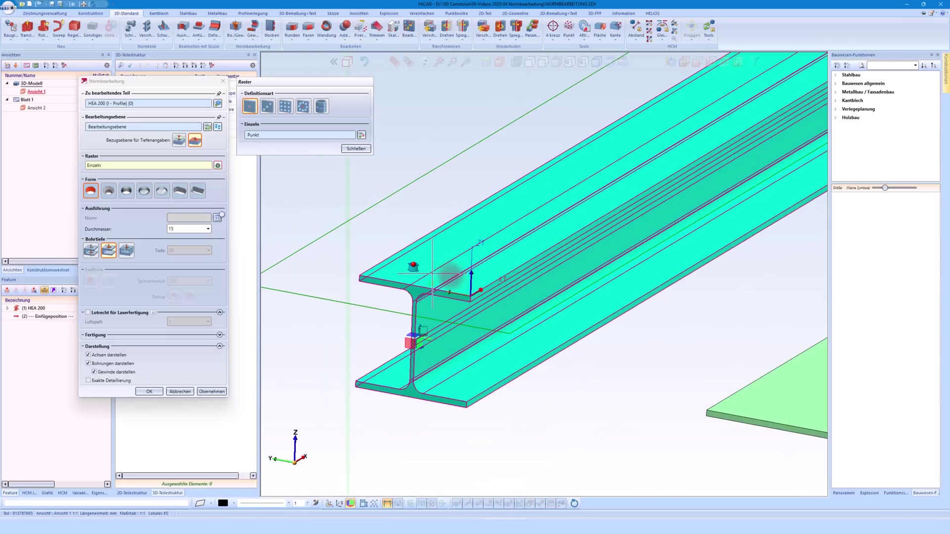
middle_drag(467, 282, 474, 284)
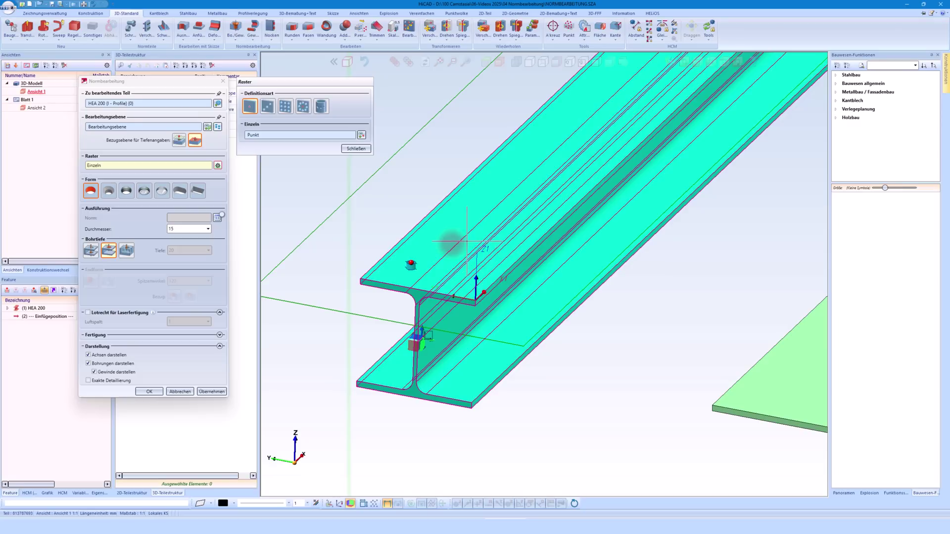
click(452, 244)
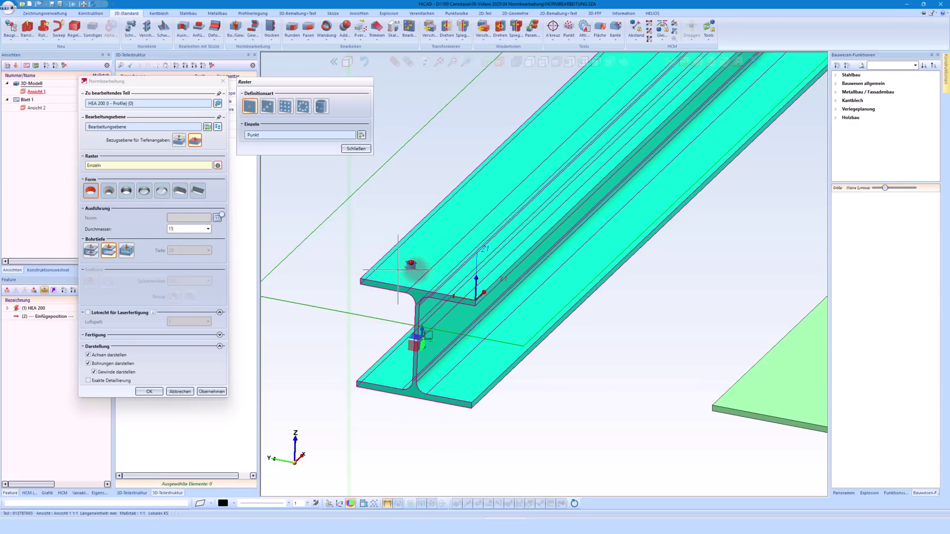
scroll(415, 271, up, 3)
middle_drag(415, 272, 390, 281)
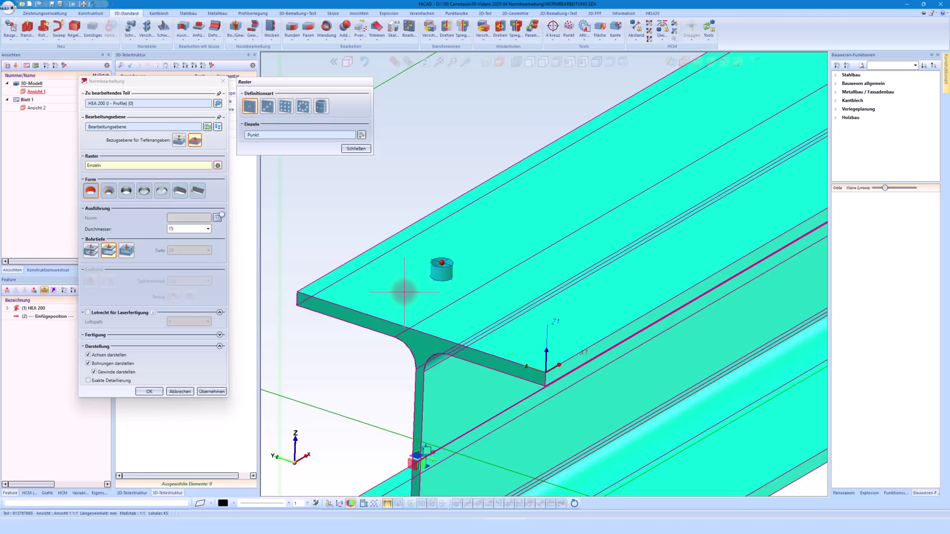
click(436, 274)
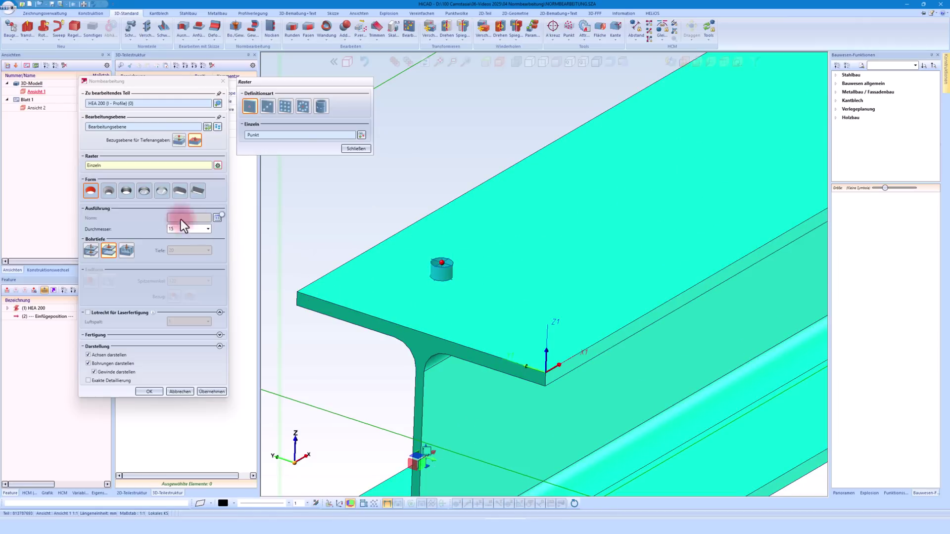
click(106, 194)
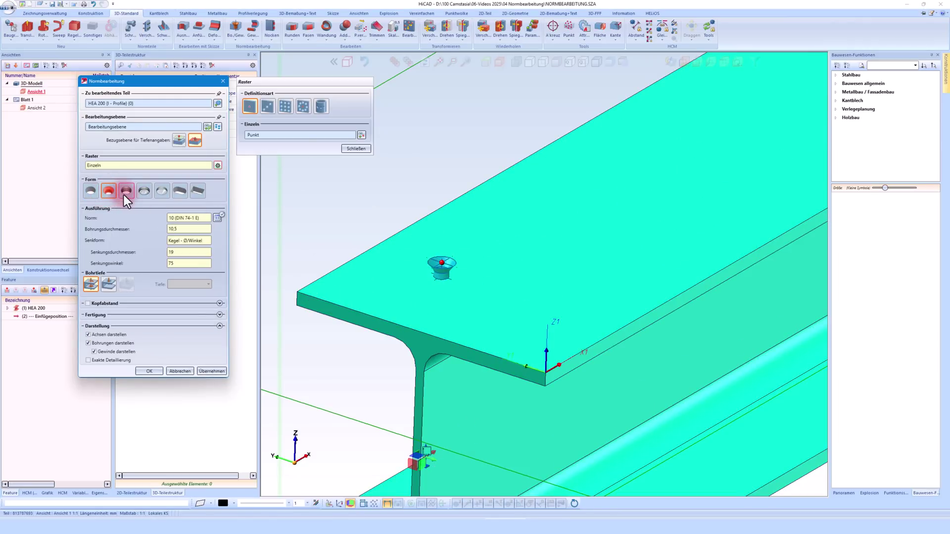
click(124, 195)
click(144, 194)
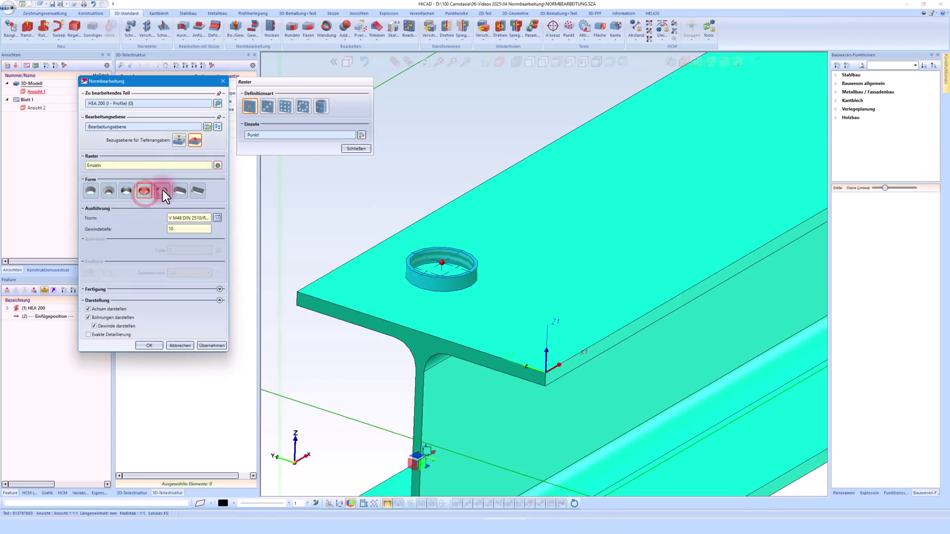
click(164, 192)
click(179, 193)
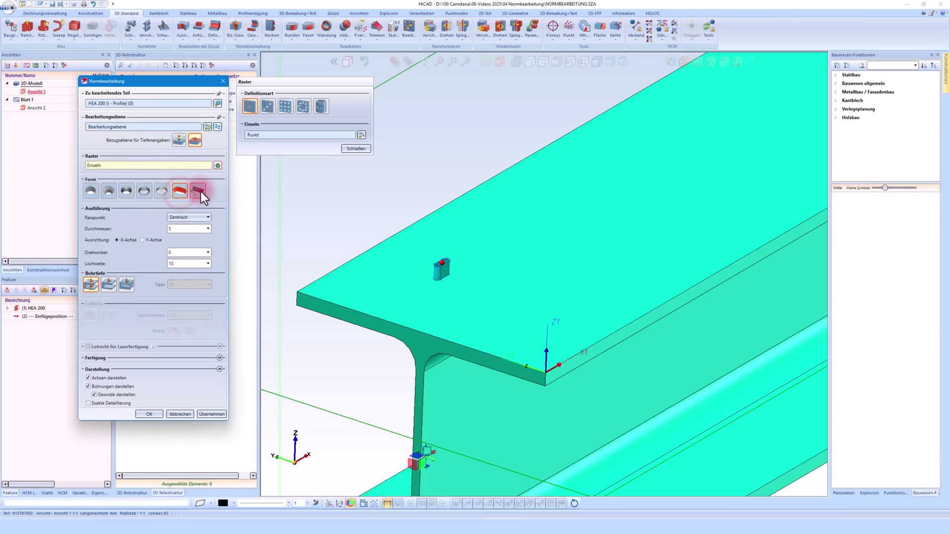
click(201, 192)
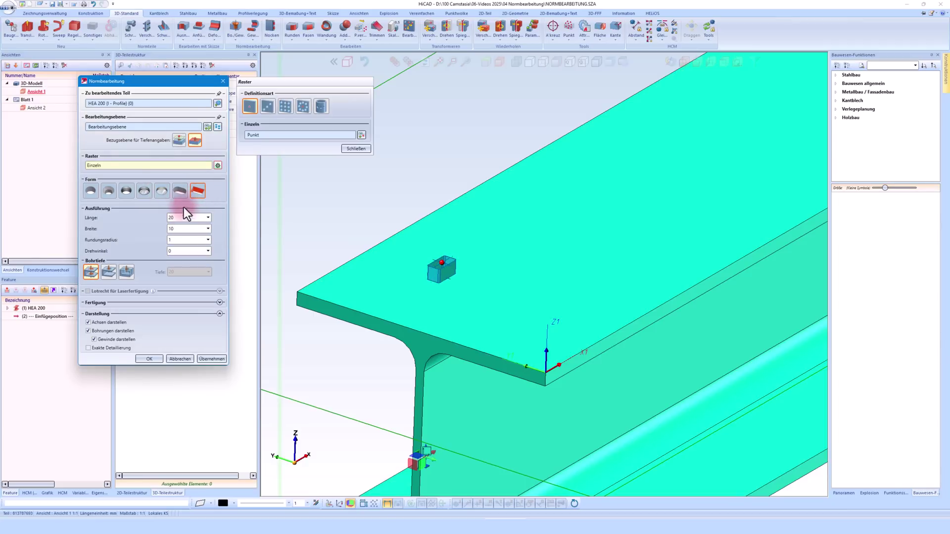
click(182, 190)
click(161, 192)
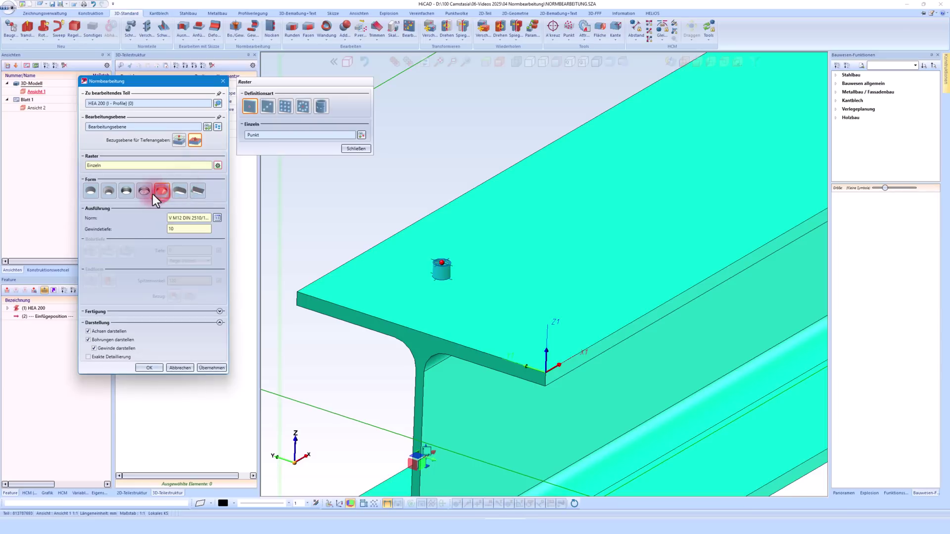
click(93, 193)
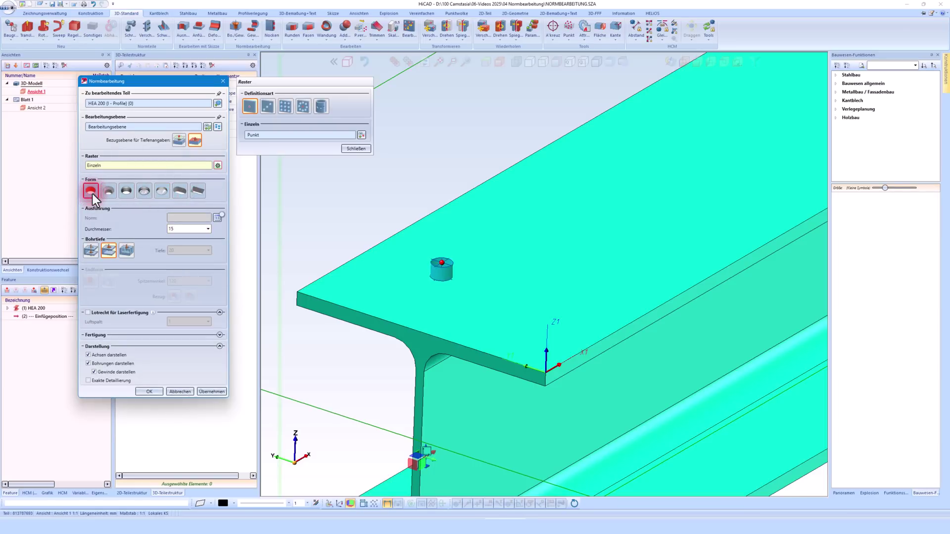
scroll(267, 256, down, 2)
Switch the hole grid from single to linear, keeping 350 max spacing and 50 mm end distances.
scroll(267, 257, down, 2)
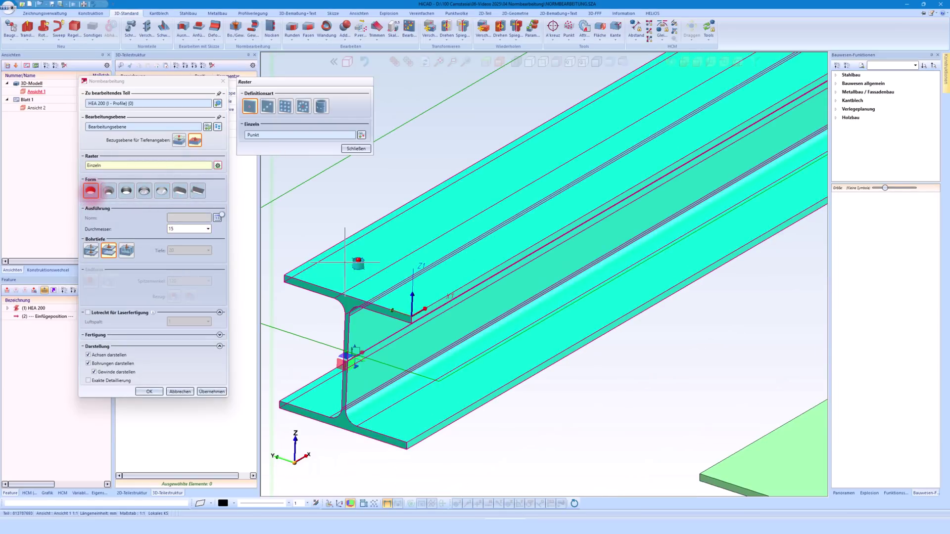
scroll(317, 244, up, 2)
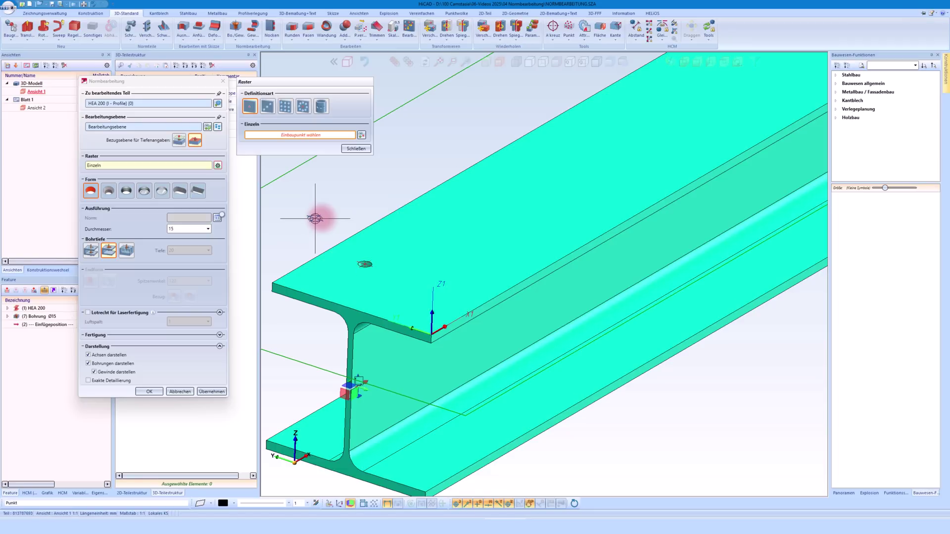
click(272, 111)
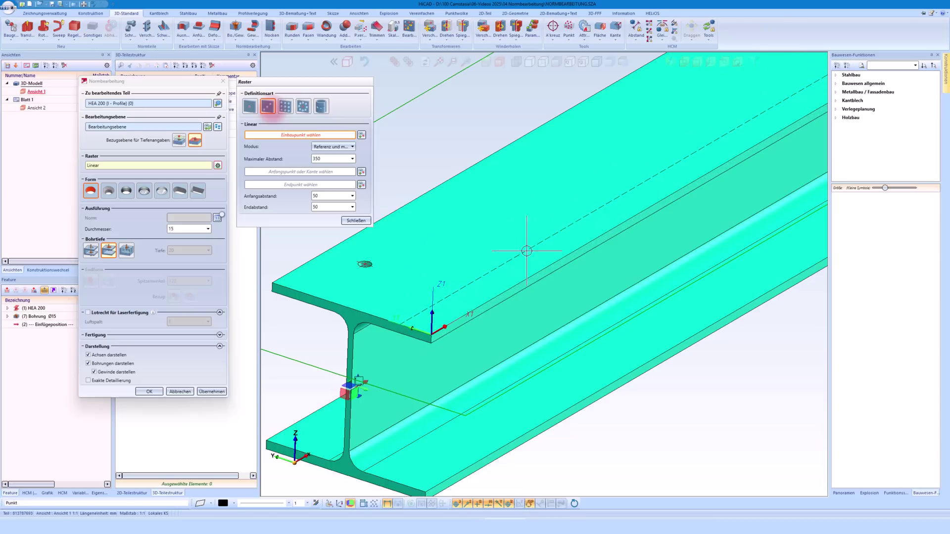
Set the hole row's insertion point at the flange corner and pick the flange edge.
click(432, 308)
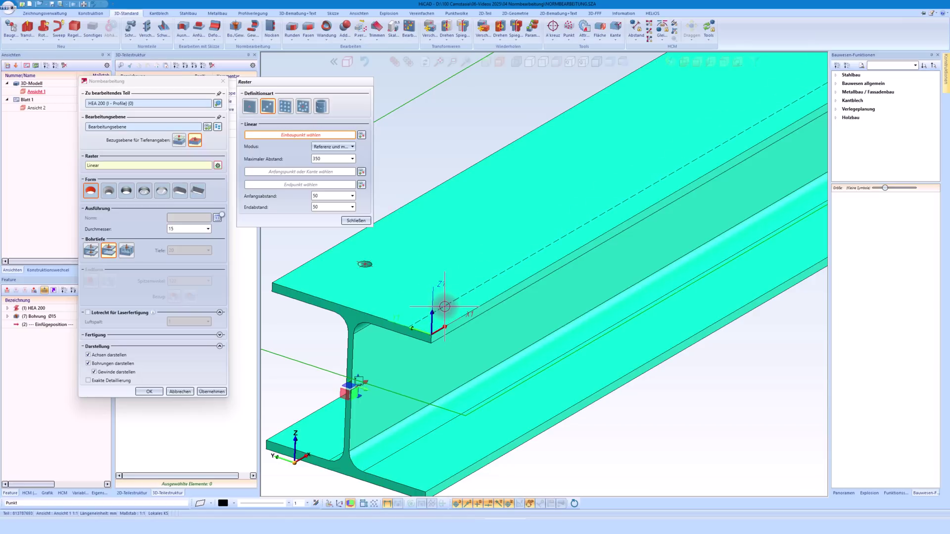
click(444, 307)
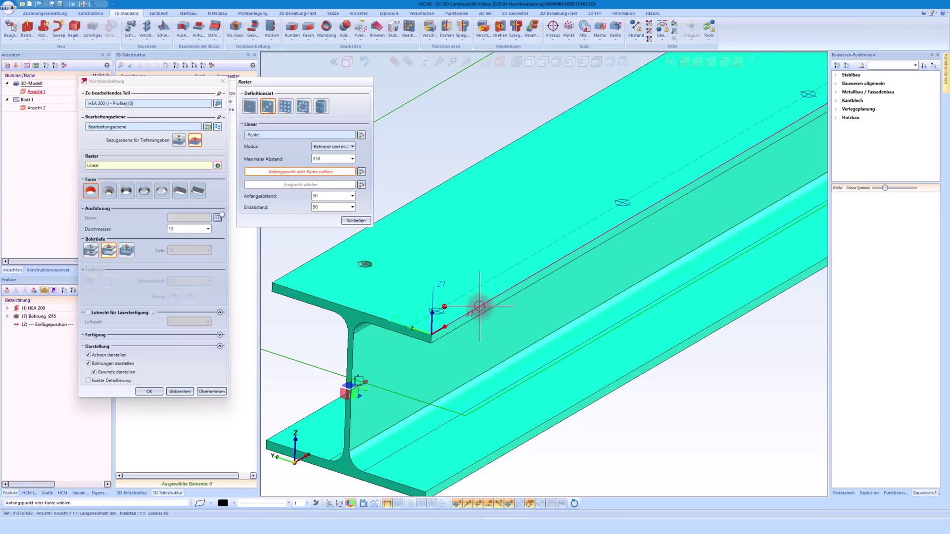
click(480, 307)
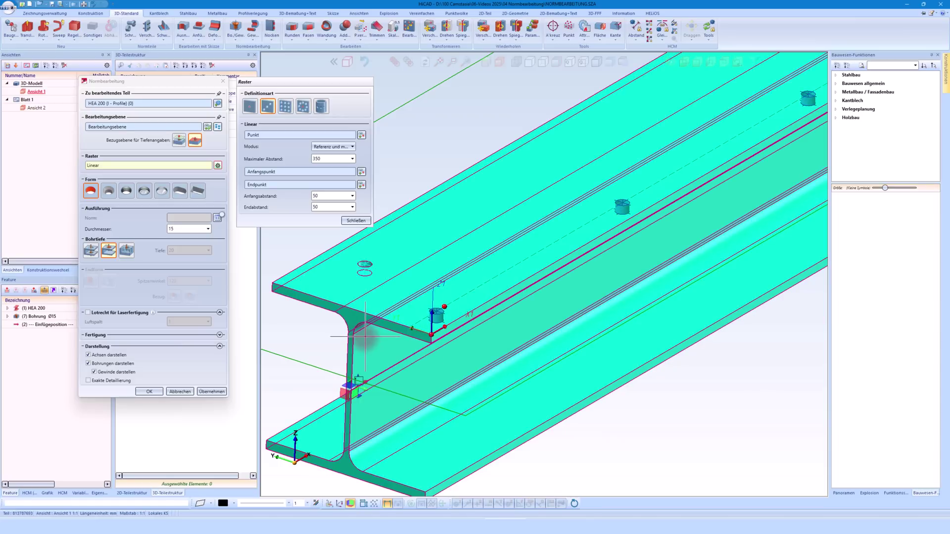
scroll(360, 342, down, 2)
scroll(356, 346, down, 1)
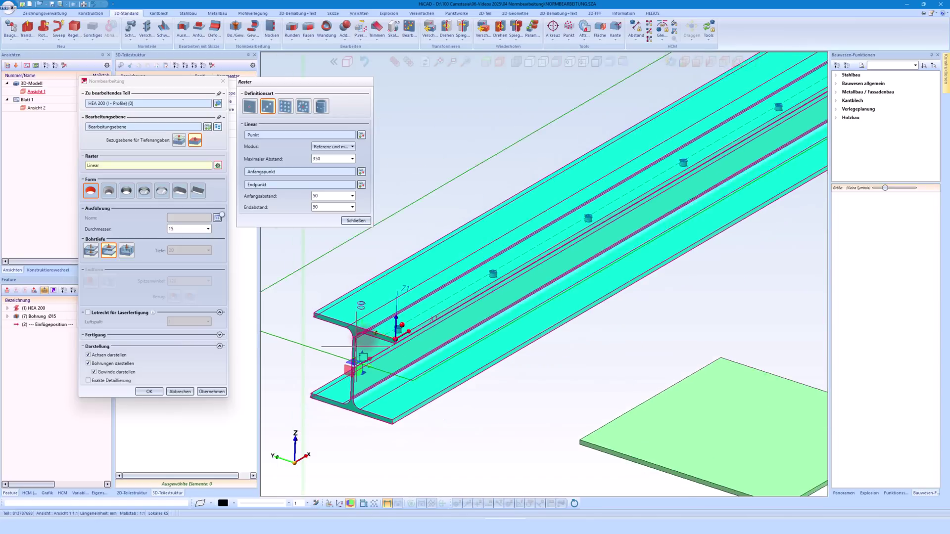
scroll(346, 361, down, 2)
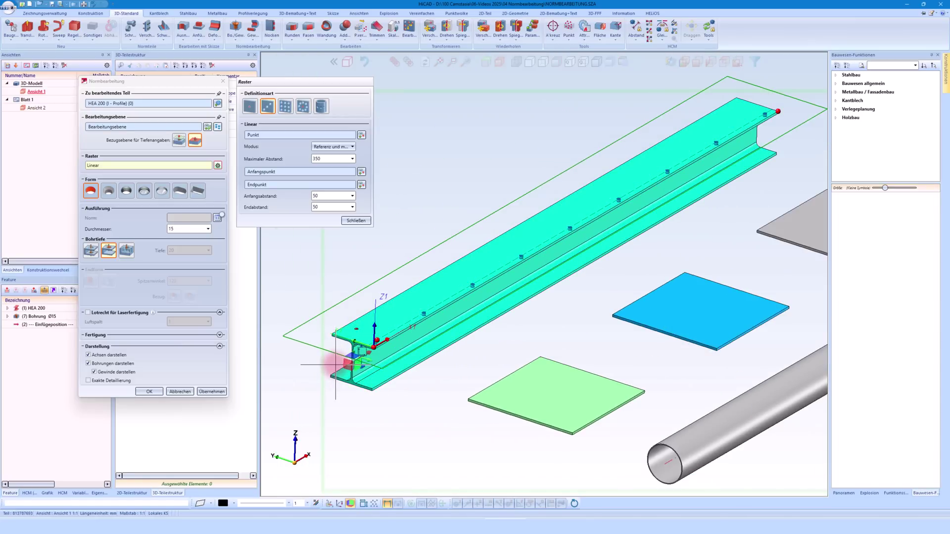
Set the hole row's start distance to 150.
click(320, 195)
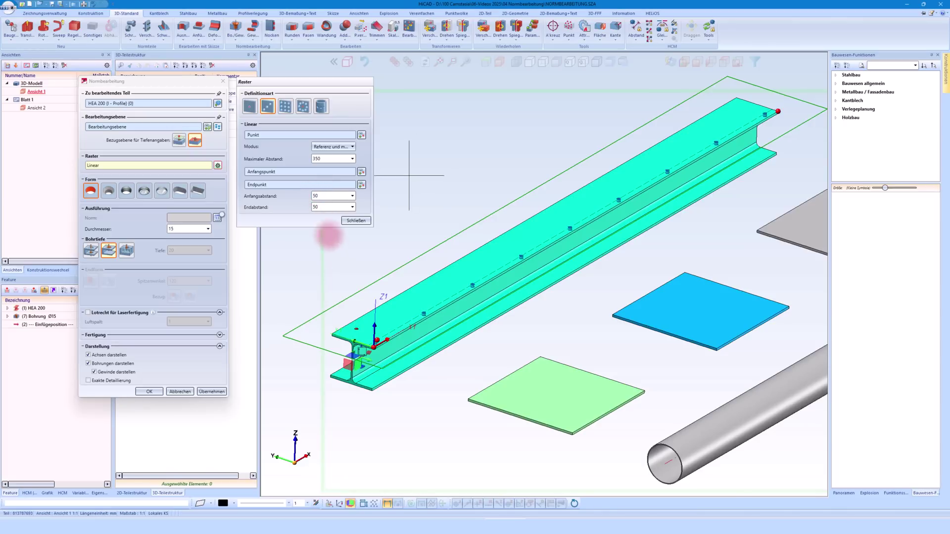
click(319, 196)
text(150)
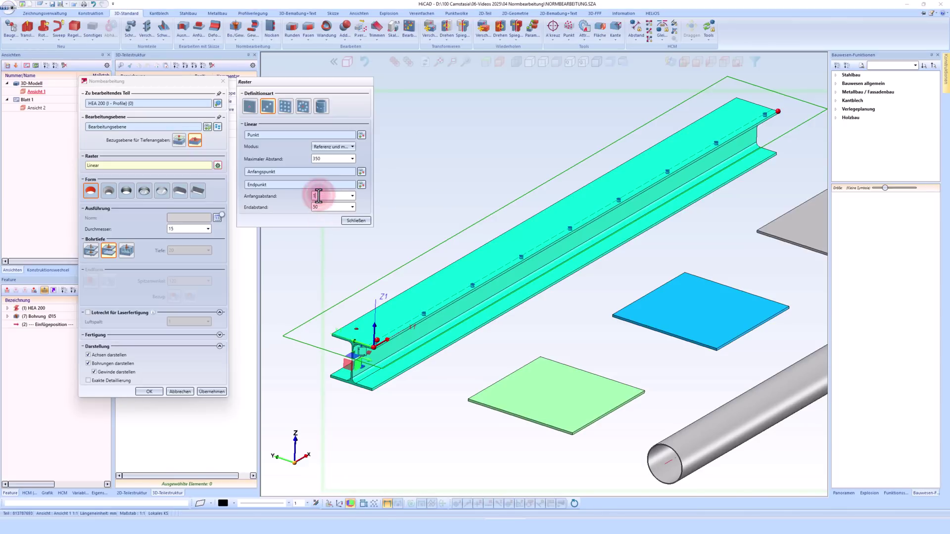
scroll(396, 355, up, 2)
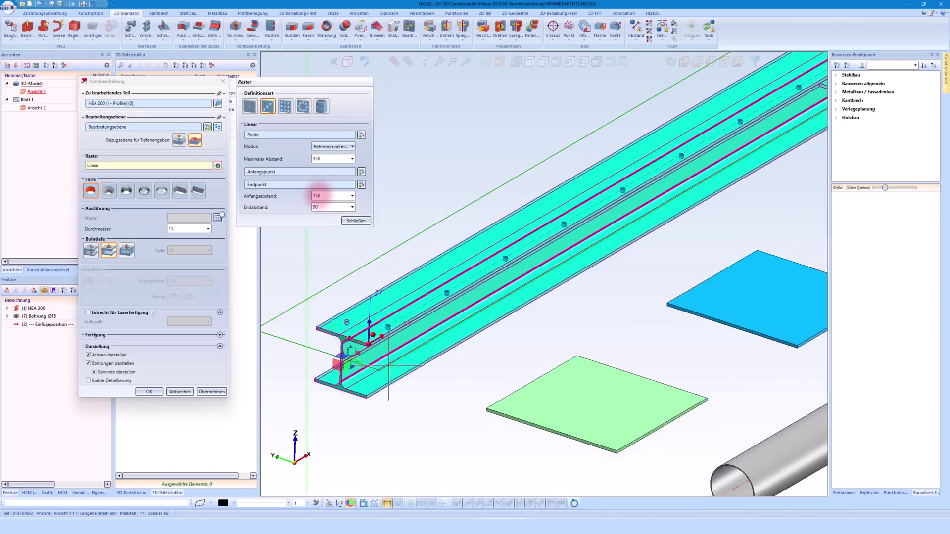
scroll(395, 356, down, 2)
scroll(413, 319, up, 1)
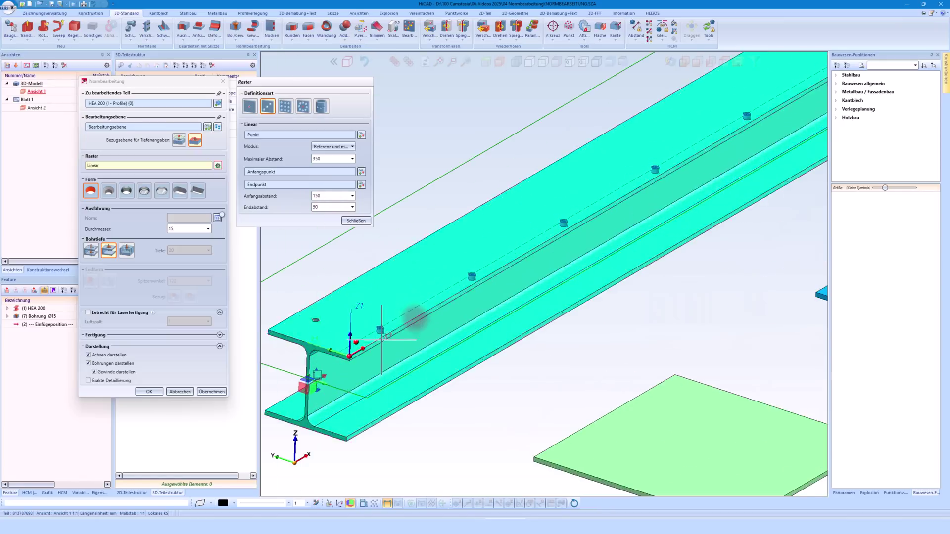
scroll(413, 318, up, 1)
Apply the Ø15 hole row to the HEA 200 flange.
click(413, 304)
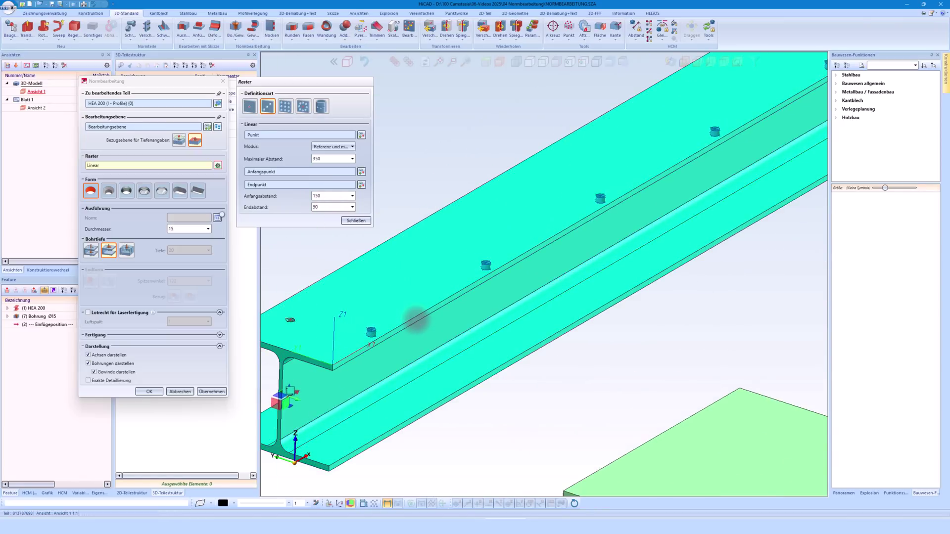
scroll(414, 297, down, 1)
scroll(416, 257, down, 1)
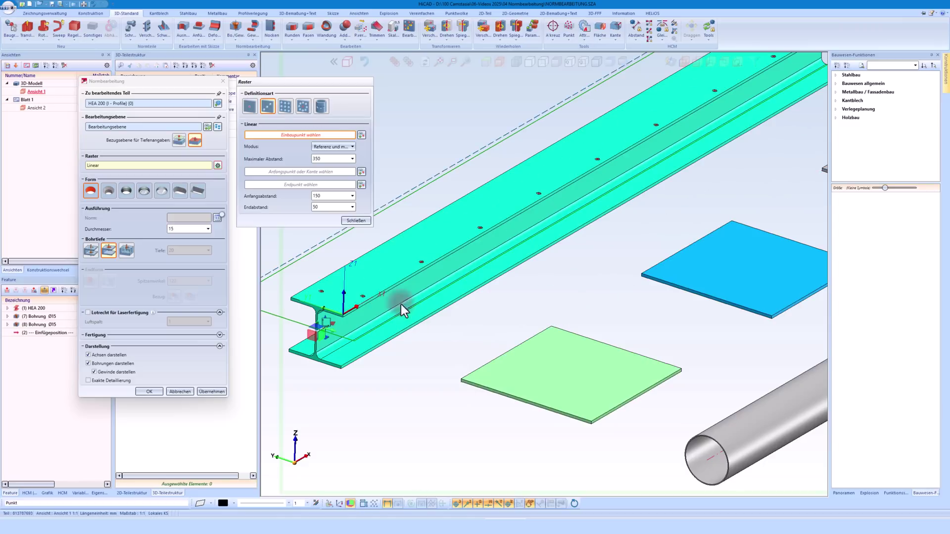
Choose plate BI 10 as the machined part, with its top face as the machining plane.
click(215, 105)
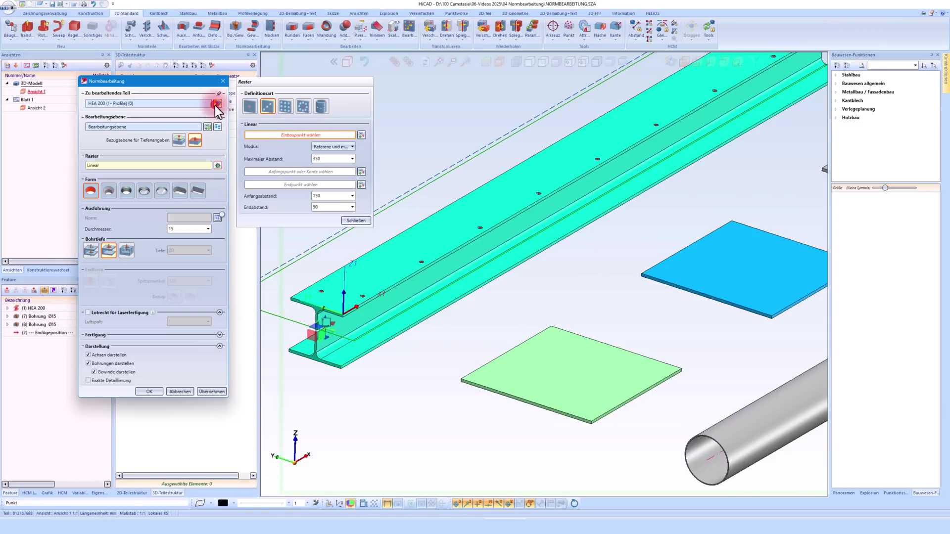
click(517, 378)
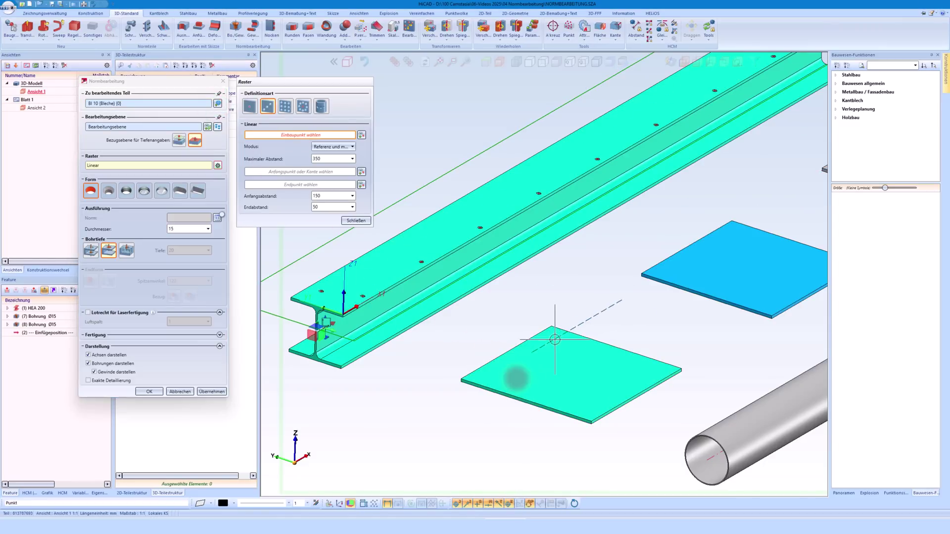
scroll(517, 378, down, 3)
scroll(517, 379, up, 3)
scroll(517, 379, up, 2)
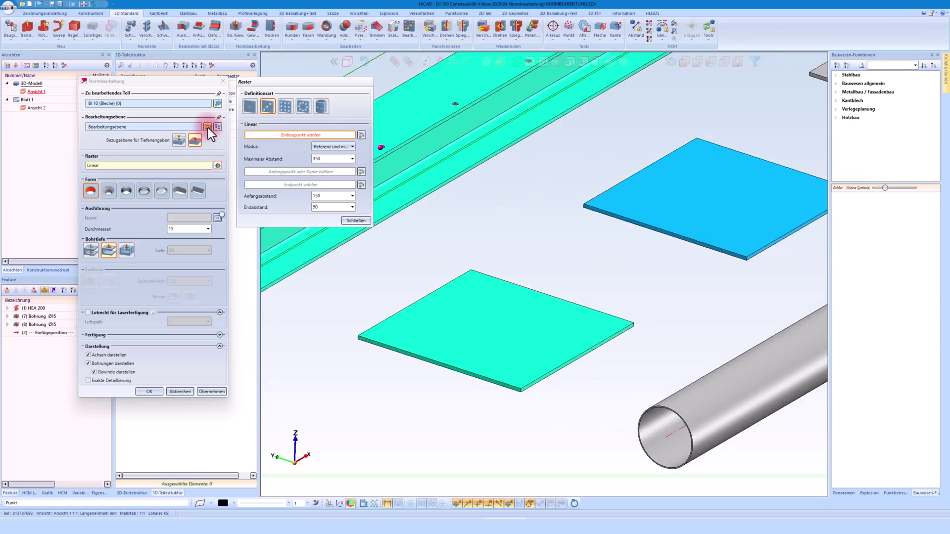
click(418, 343)
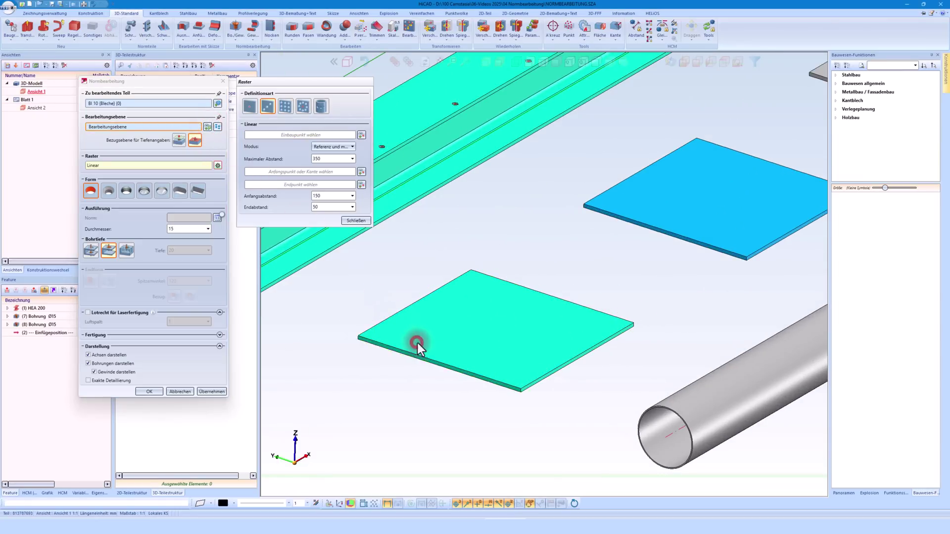
Set up a full rectangular 4 × 4 grid of Ø15 holes, 80 apart, between two plate corners.
click(285, 108)
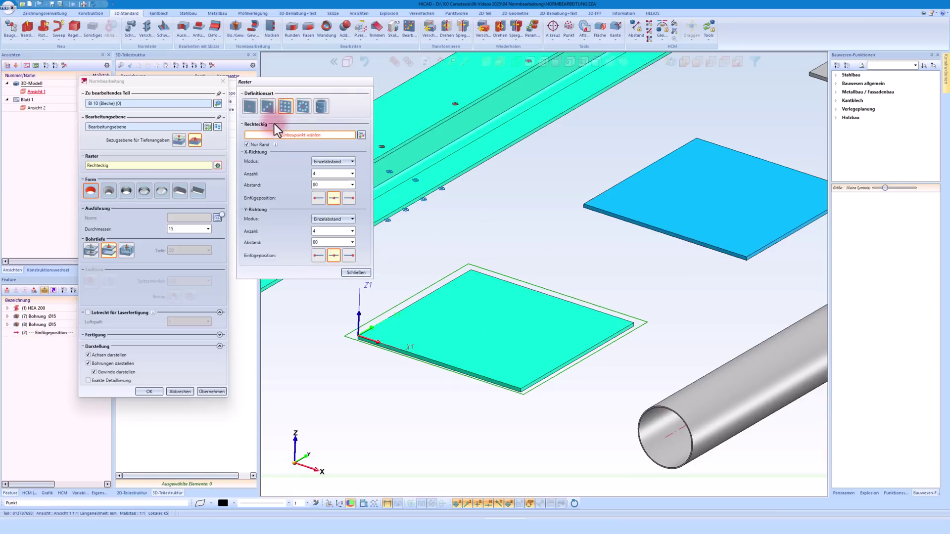
click(263, 147)
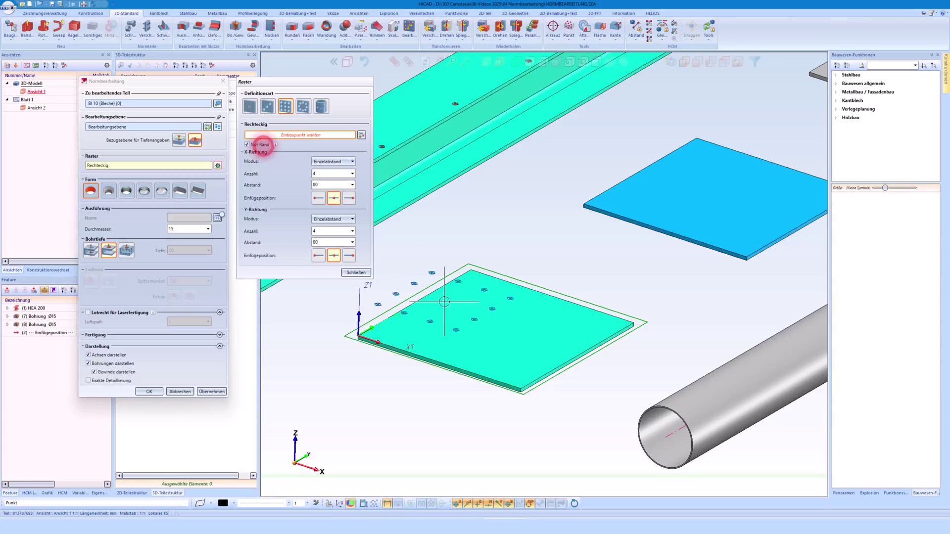
click(247, 145)
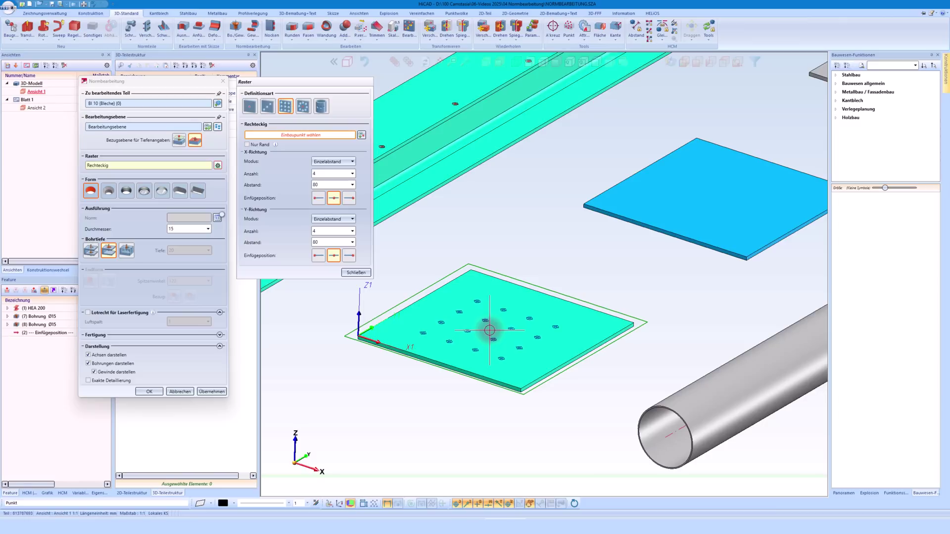
right_click(489, 330)
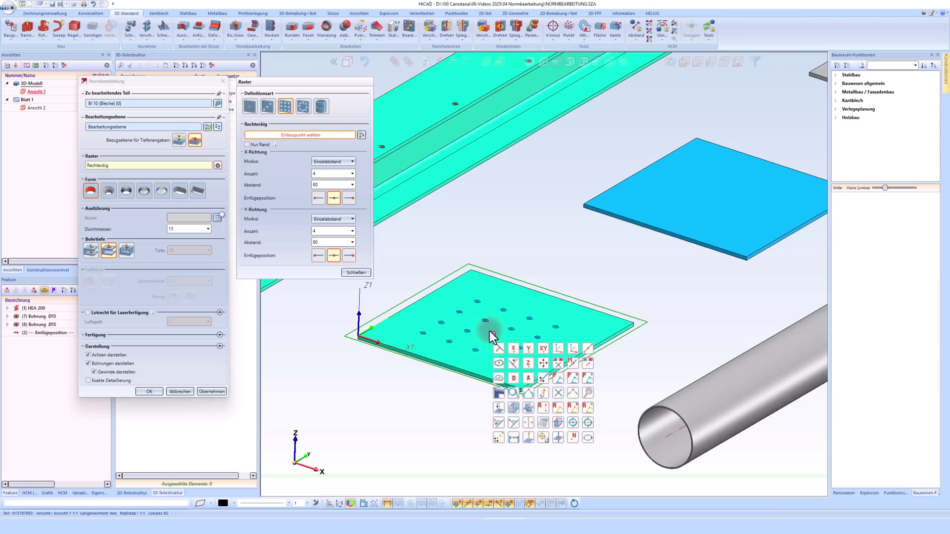
click(586, 349)
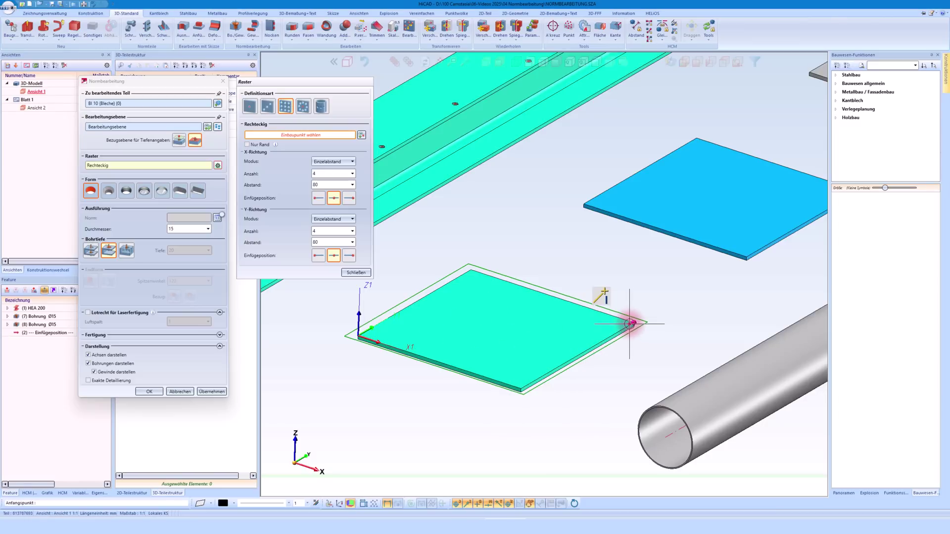
click(629, 324)
click(360, 336)
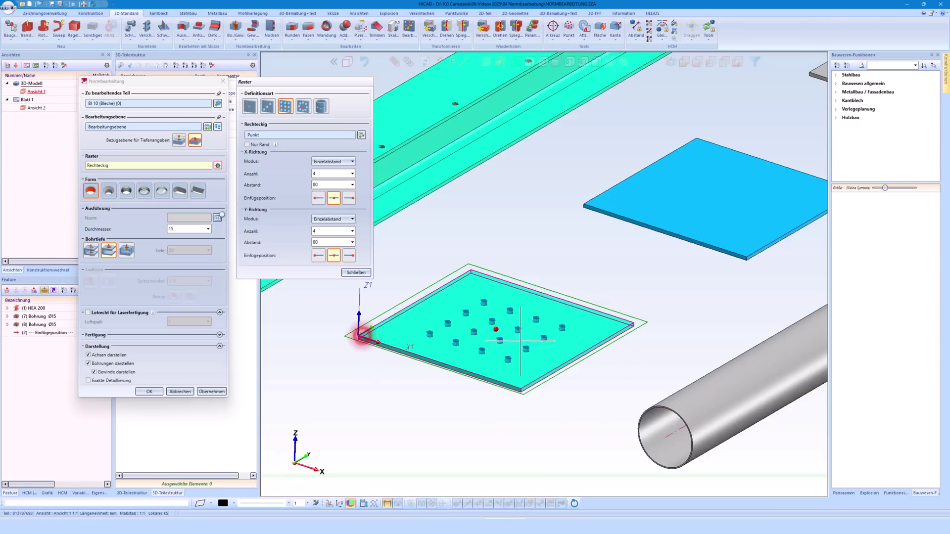
click(323, 162)
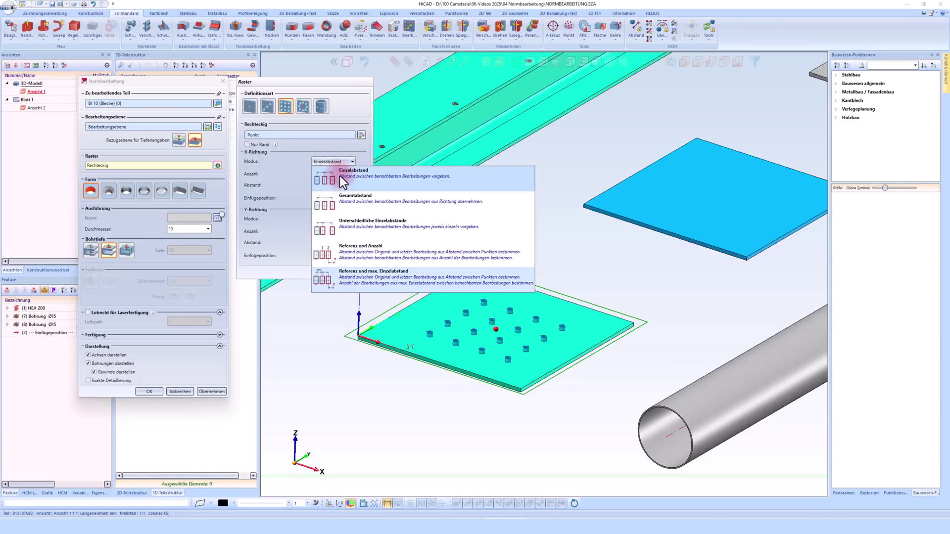
Set the X direction to total-distance mode, centred, with 450 spacing.
click(361, 195)
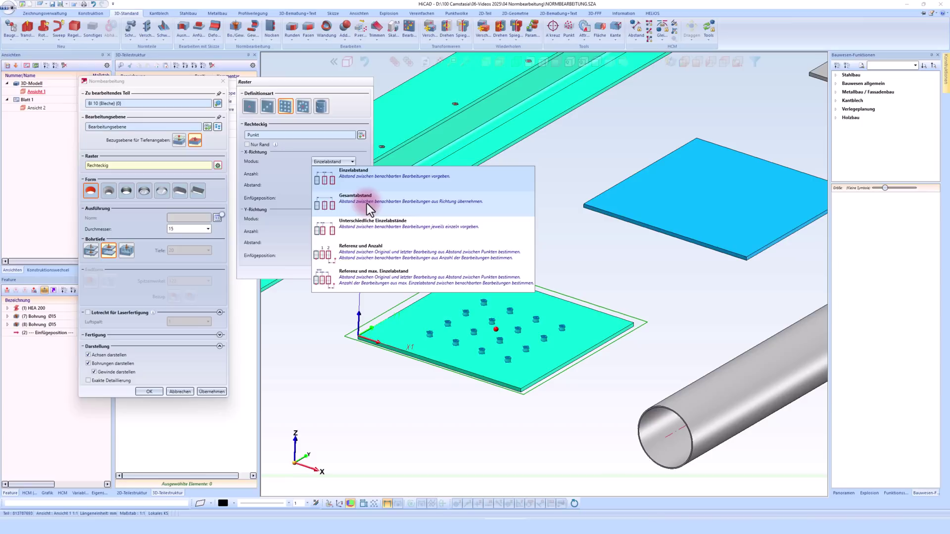
click(367, 203)
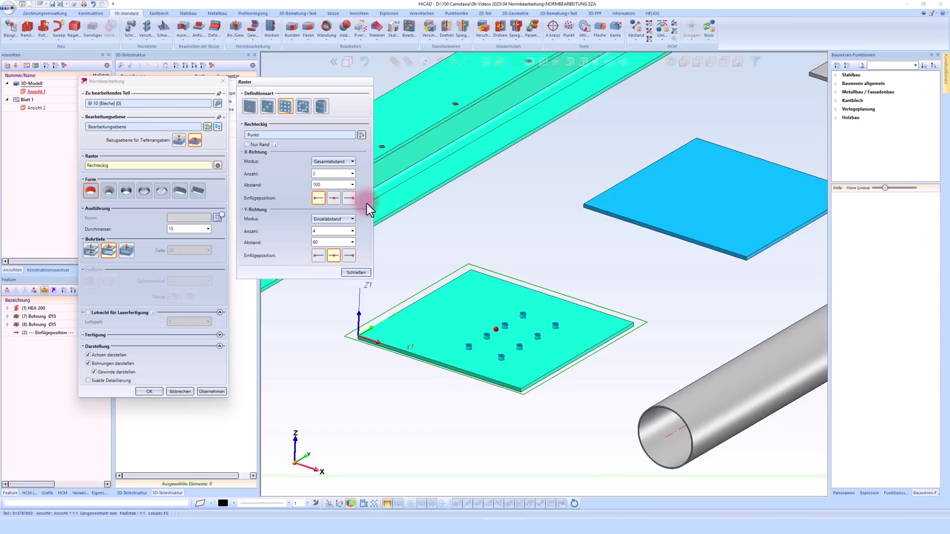
click(340, 200)
click(324, 185)
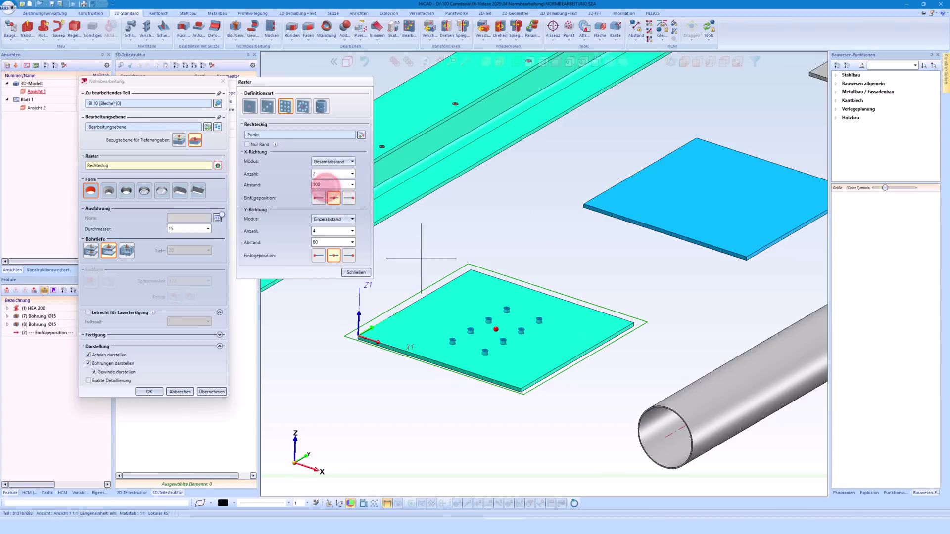
click(320, 185)
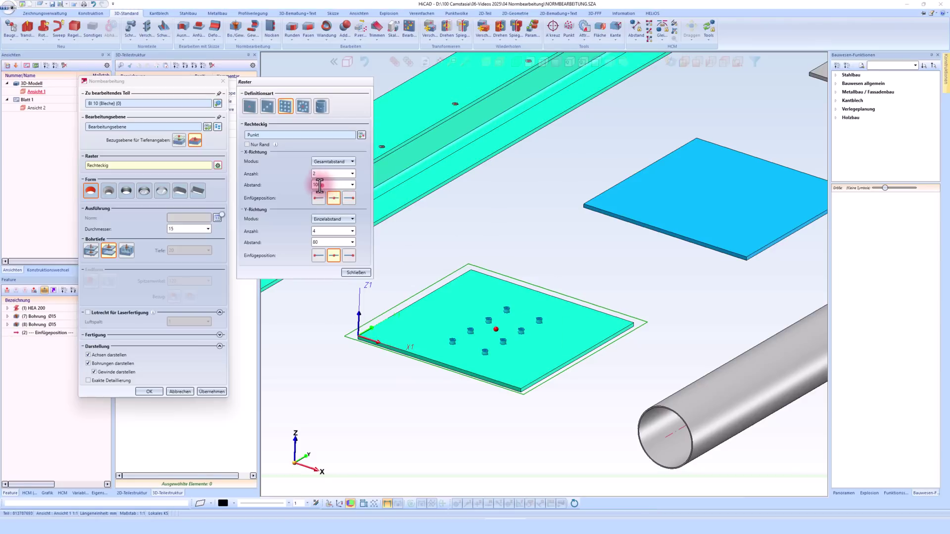
text(45)
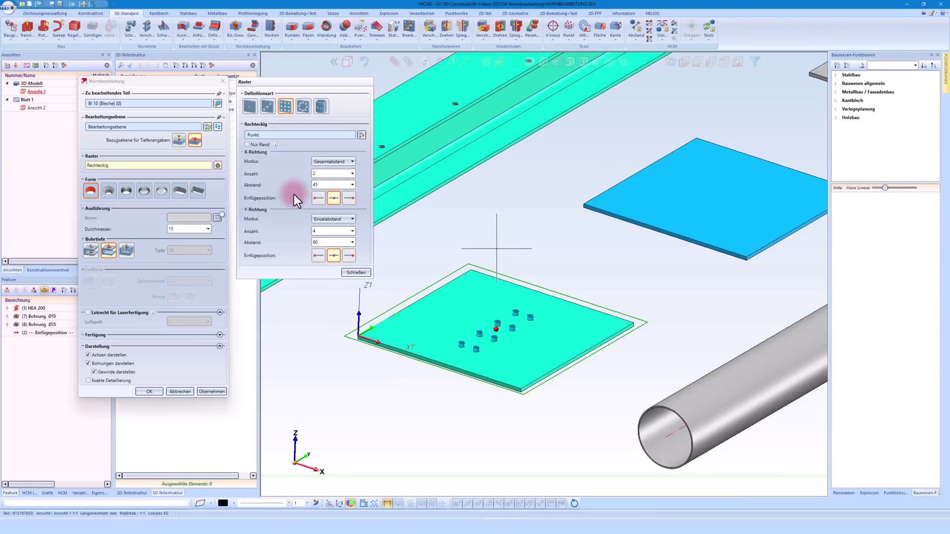
text(0)
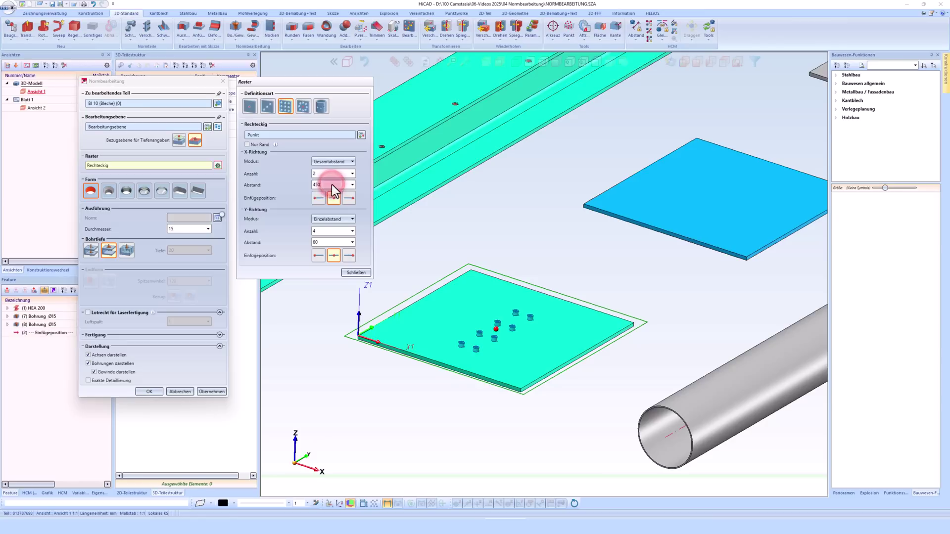
Set five holes in the X direction.
click(321, 243)
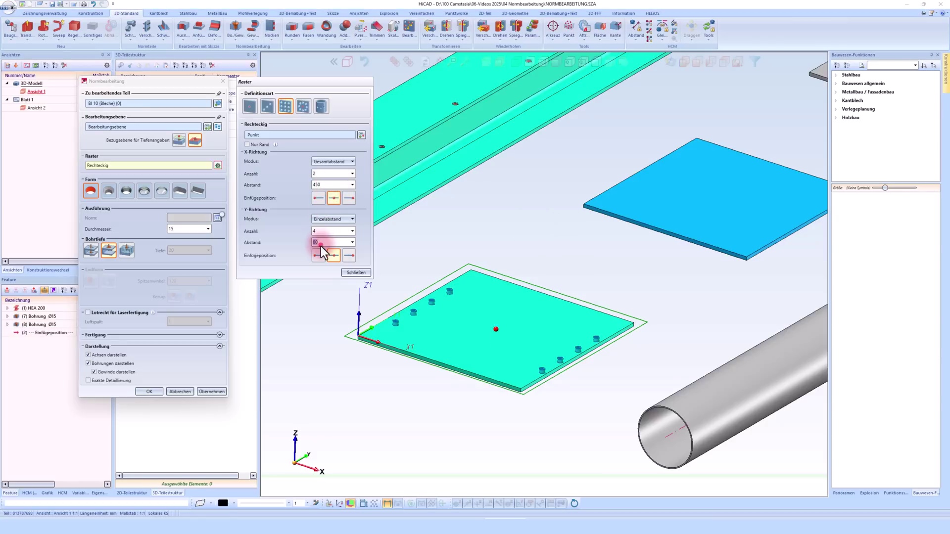
text(45)
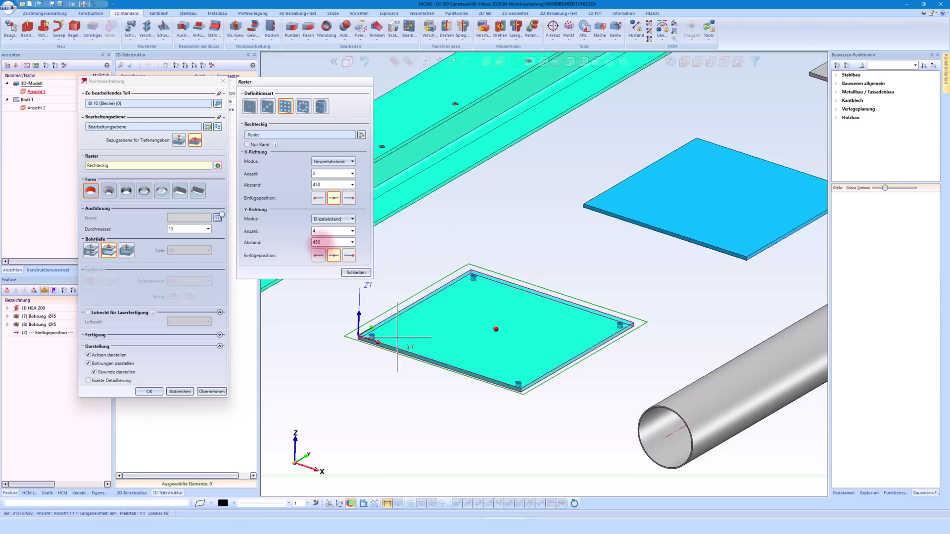
click(323, 231)
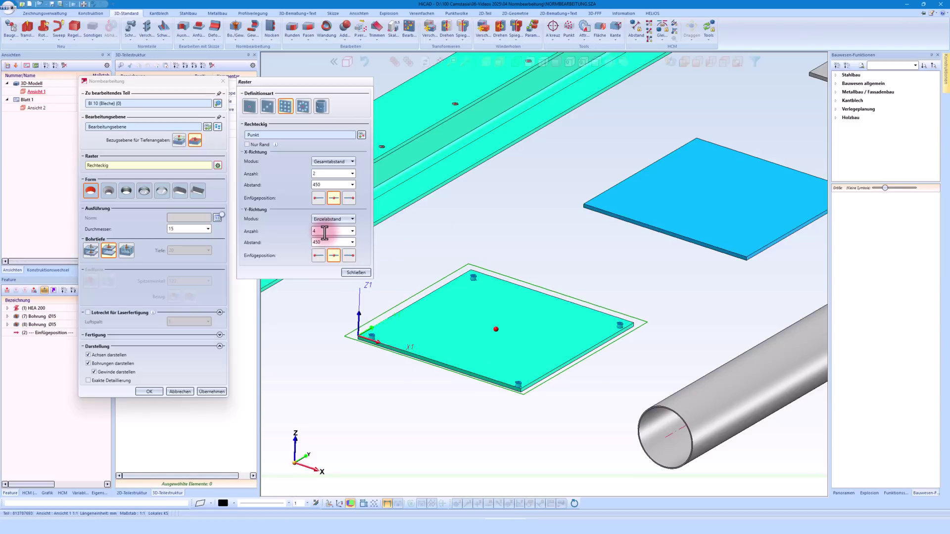
click(326, 174)
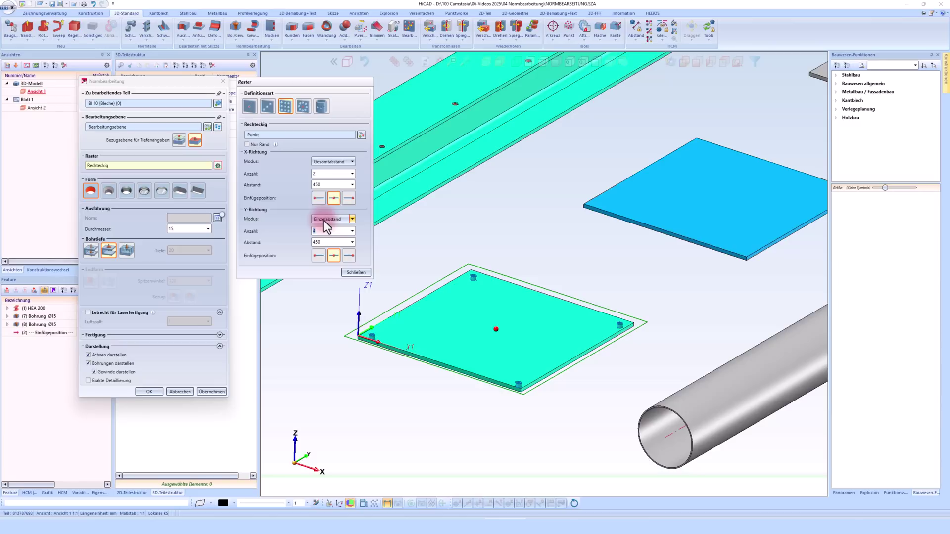
mouse_move(332, 218)
text(5)
key(Return)
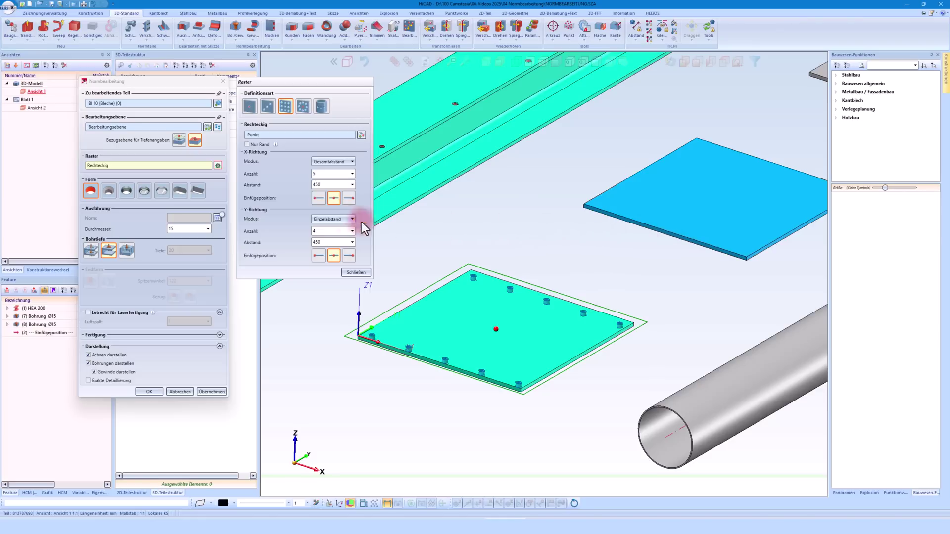
Set the Y direction to total distance with 5 holes over 450, centred.
click(317, 219)
click(345, 257)
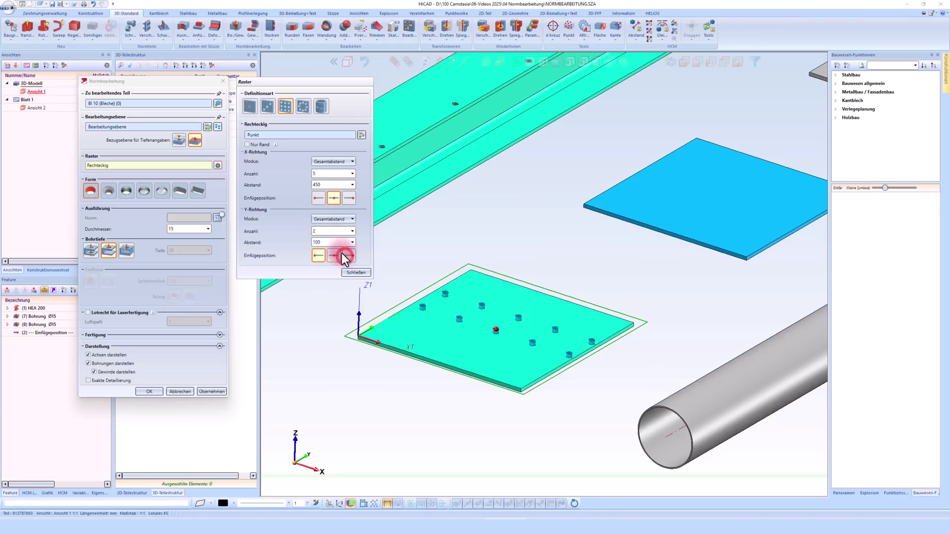
double_click(323, 230)
text(5)
key(Return)
double_click(332, 242)
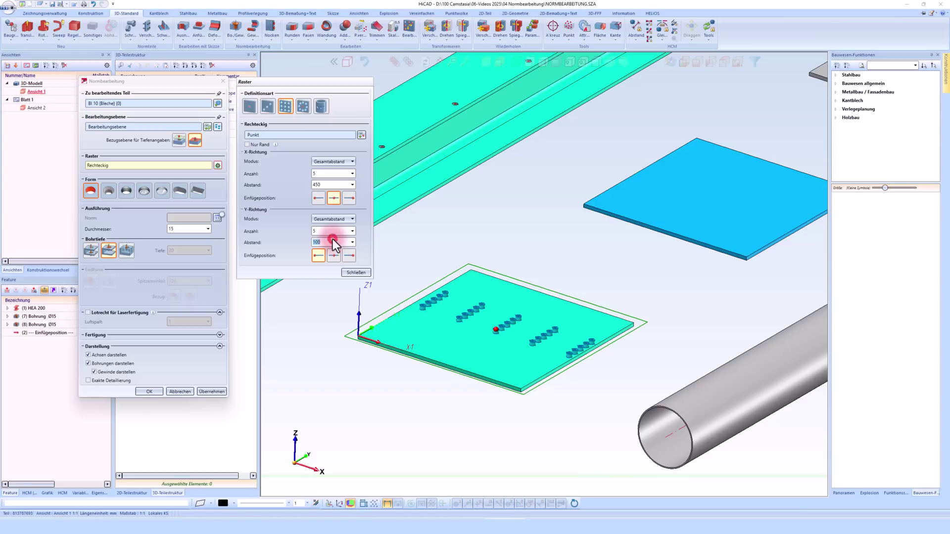
text(450)
key(Return)
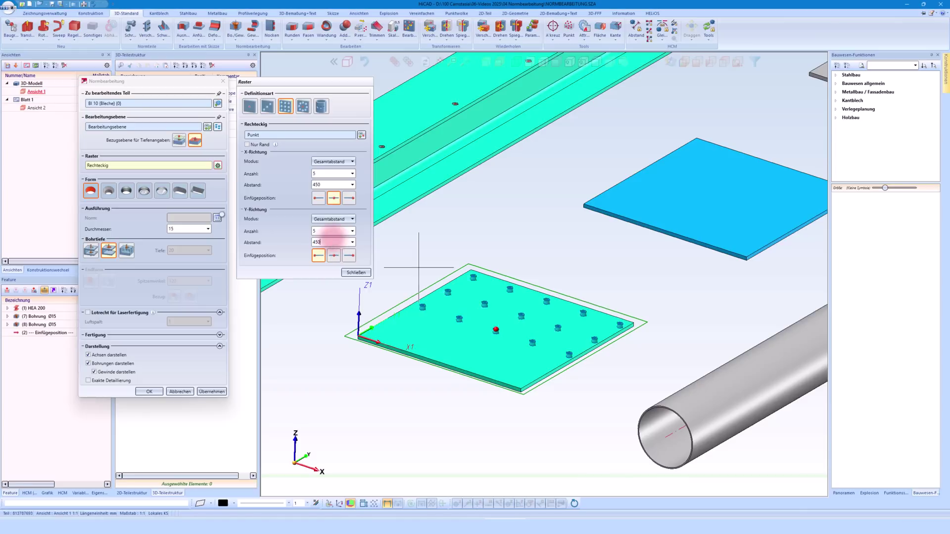
click(333, 256)
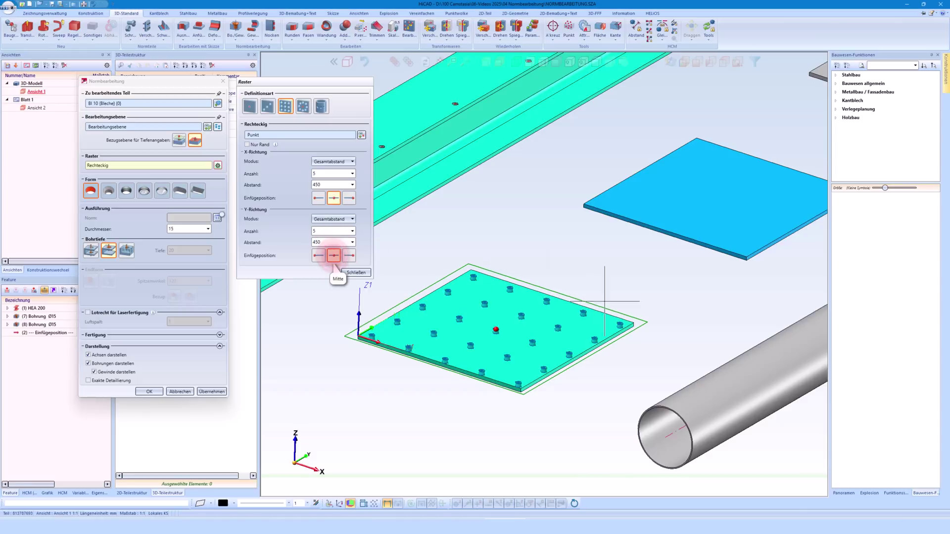
Place the 5 × 5 Ø15 hole grid on plate BI 10.
scroll(494, 376, up, 3)
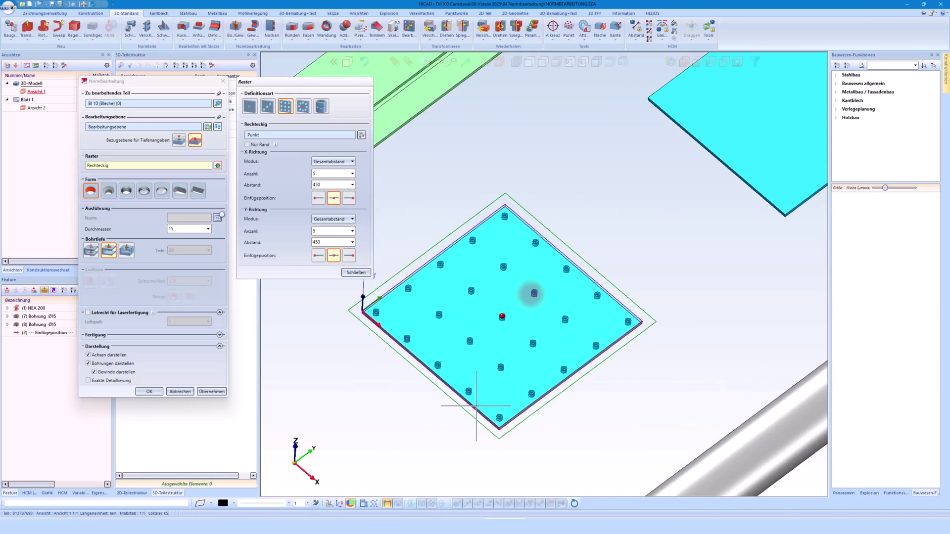
click(535, 284)
scroll(535, 284, down, 3)
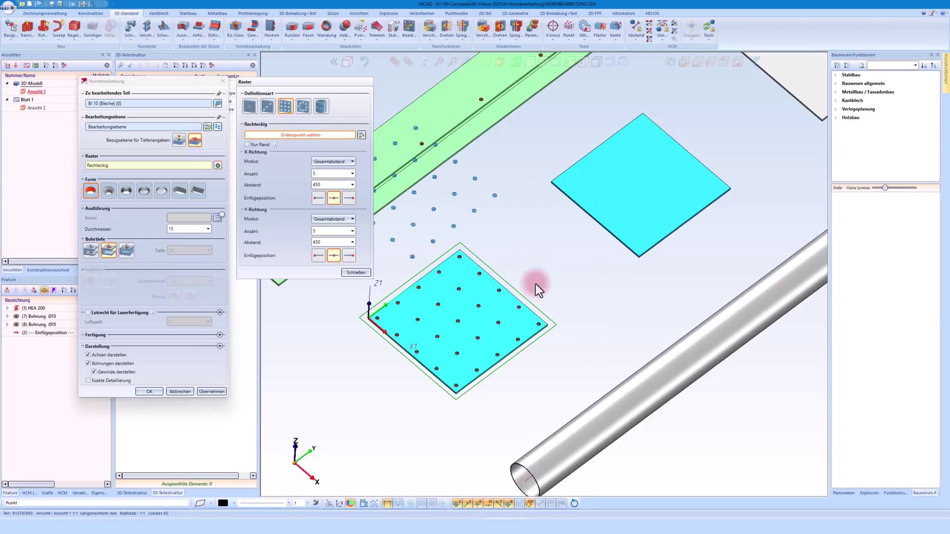
Pick the 10 mm aluminium plate and centre the 5 × 5 grid between its opposite corners.
click(217, 103)
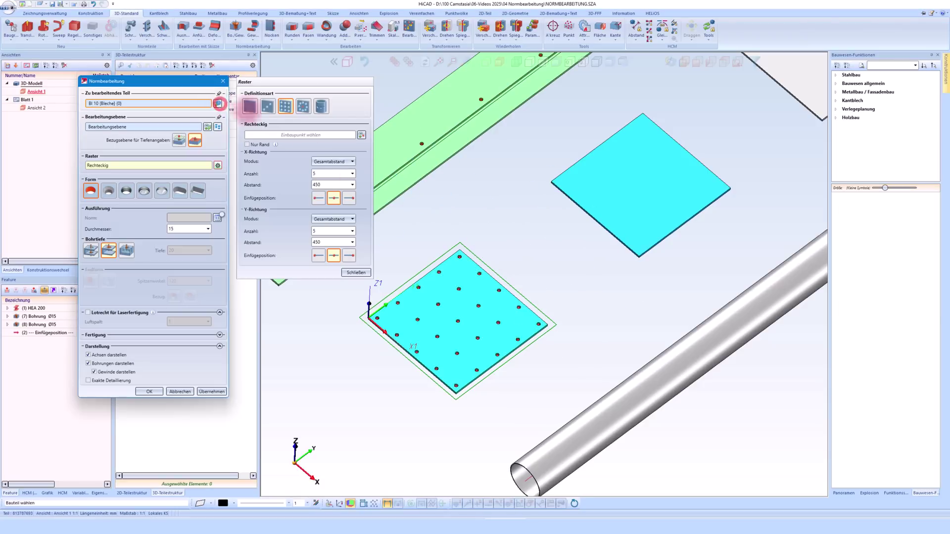
click(620, 203)
scroll(615, 202, up, 2)
scroll(604, 205, up, 1)
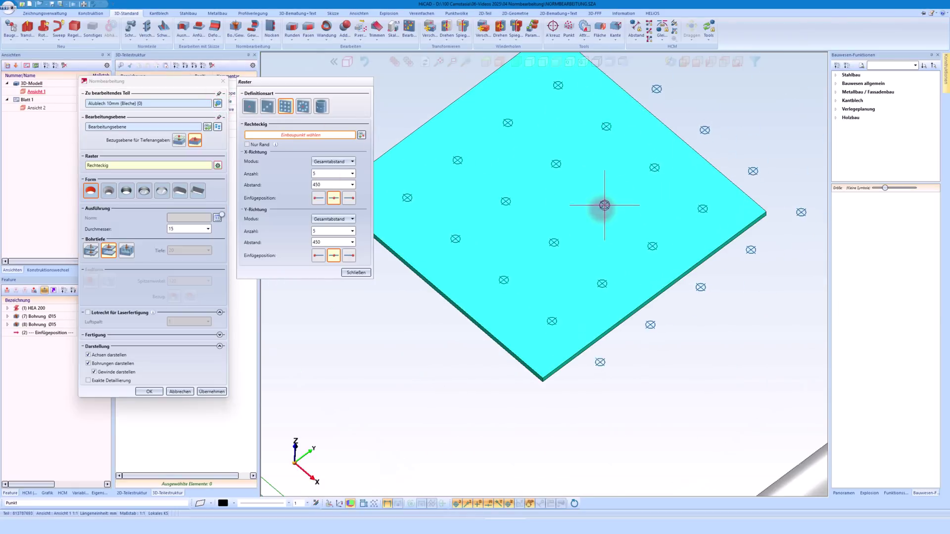
scroll(601, 207, down, 3)
middle_click(628, 216)
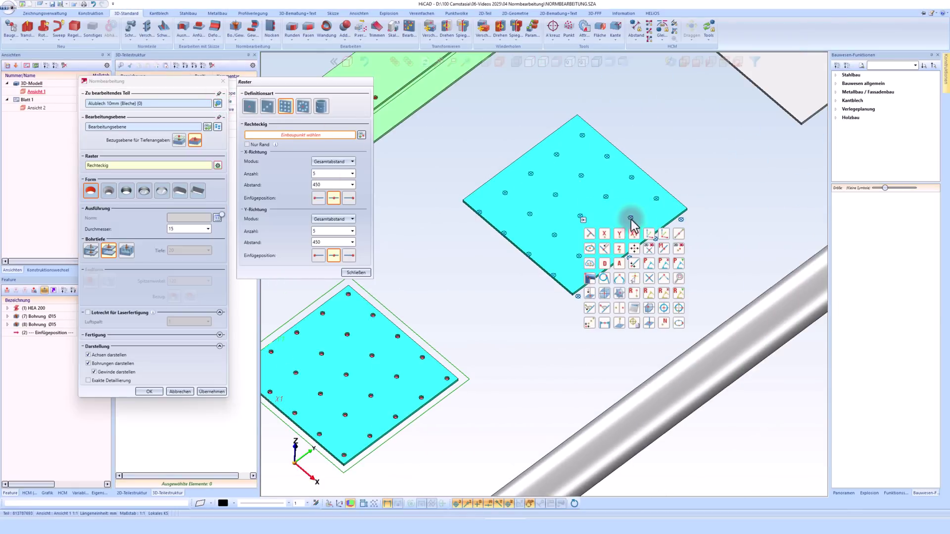
click(681, 234)
click(686, 209)
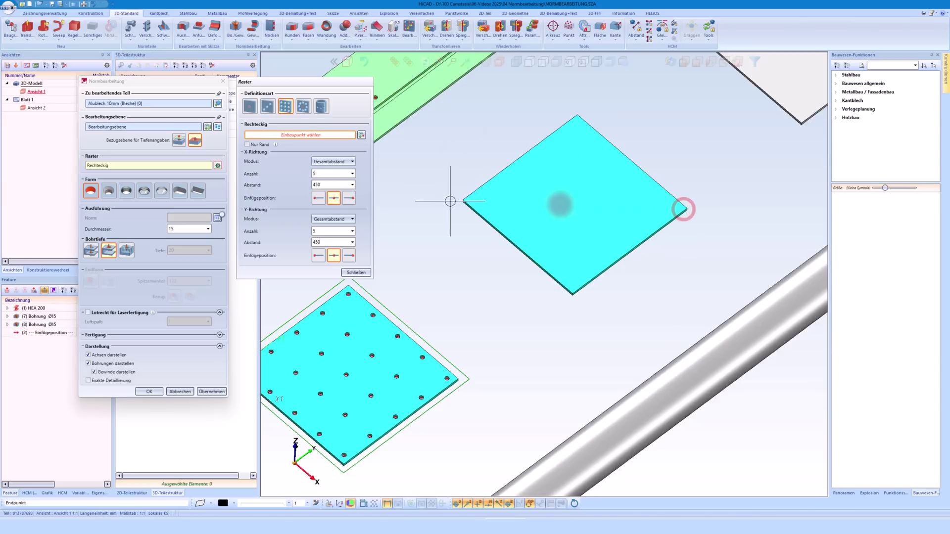
click(466, 201)
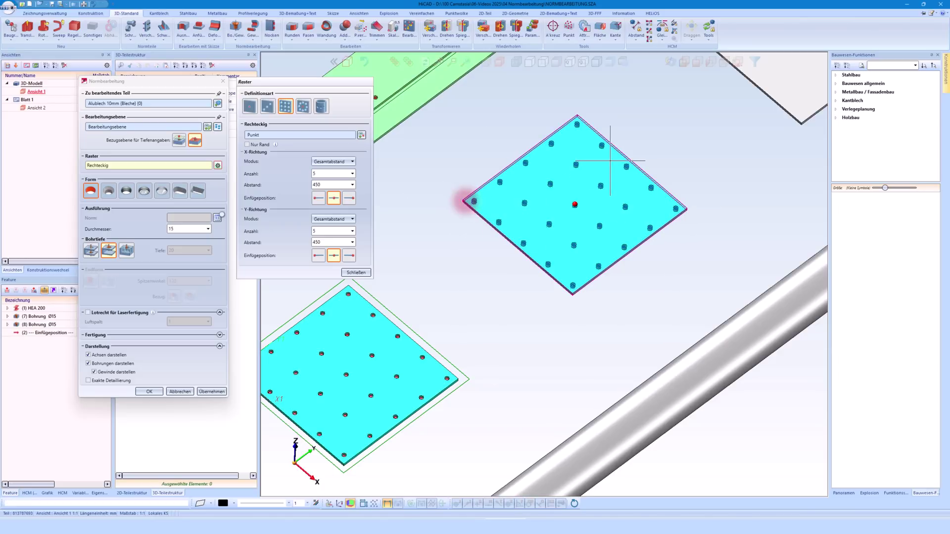
scroll(465, 201, up, 1)
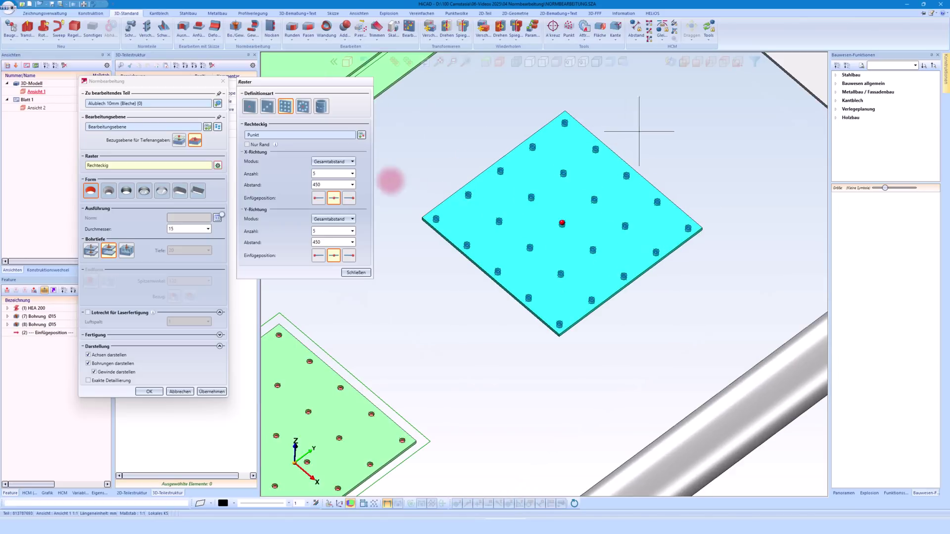
Restrict the aluminium plate's Ø15 hole grid to edge holes only (Nur Rand).
click(248, 144)
scroll(532, 256, down, 2)
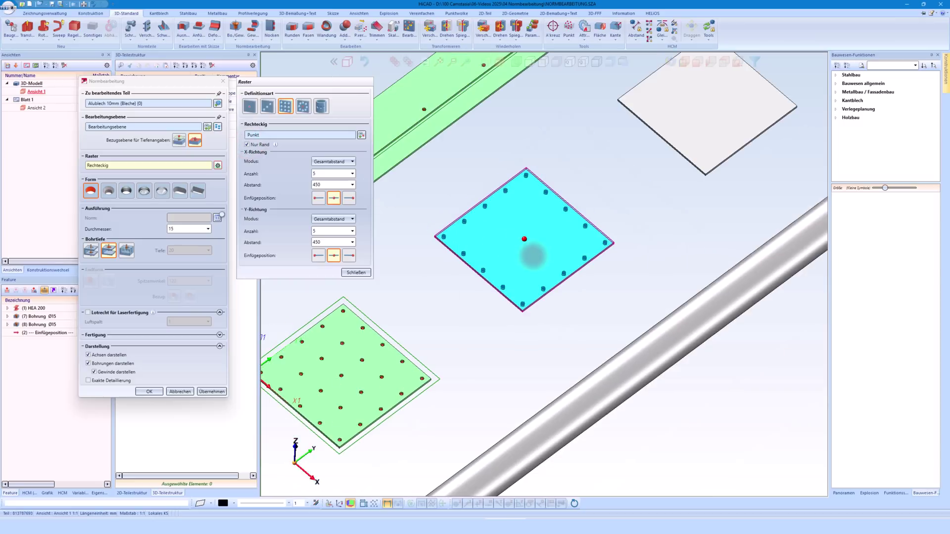
middle_drag(533, 257, 550, 239)
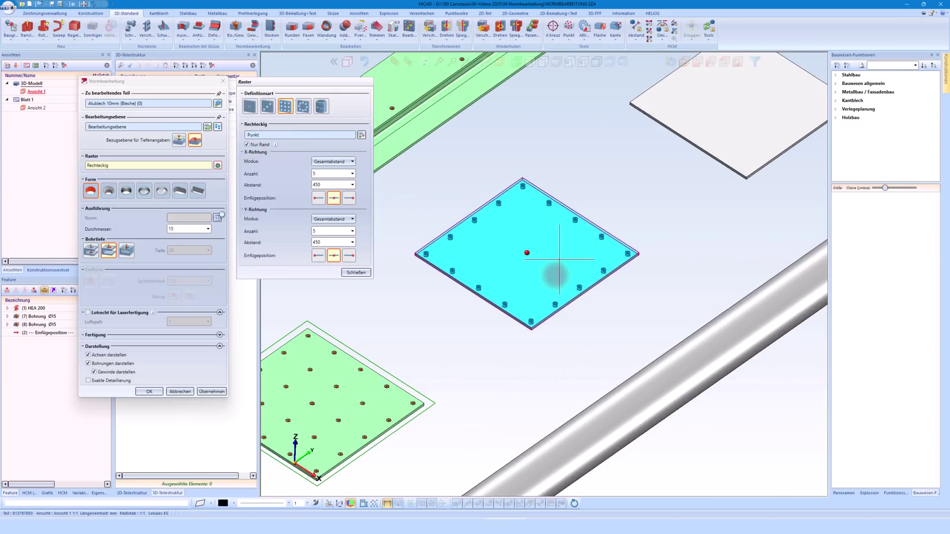
scroll(517, 247, down, 2)
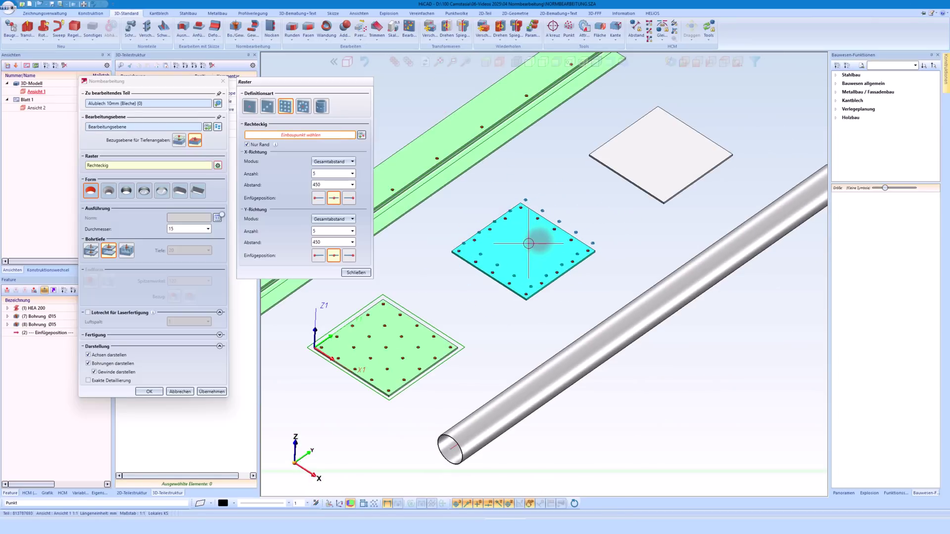
scroll(542, 248, up, 2)
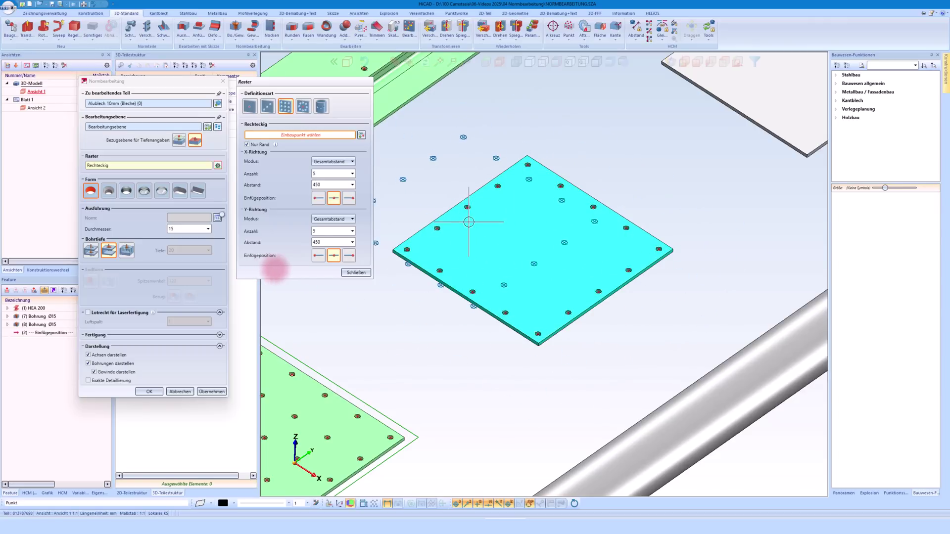
Select the blank Bl 10 plate as the next part to drill.
scroll(498, 229, down, 1)
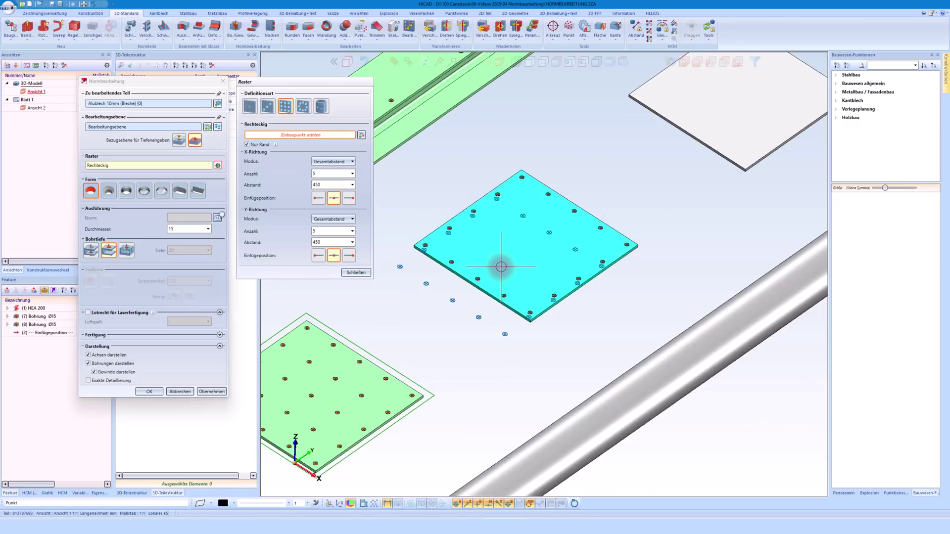
scroll(501, 267, down, 2)
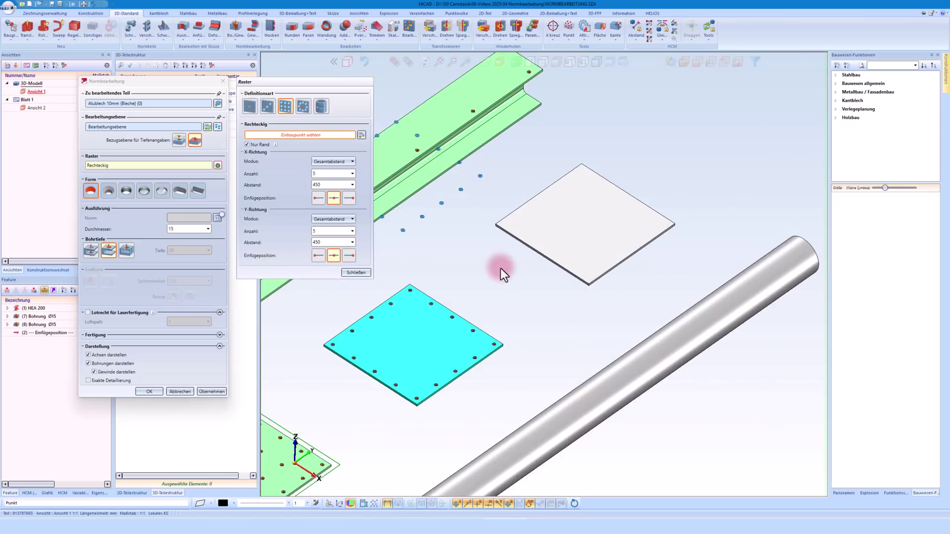
click(217, 103)
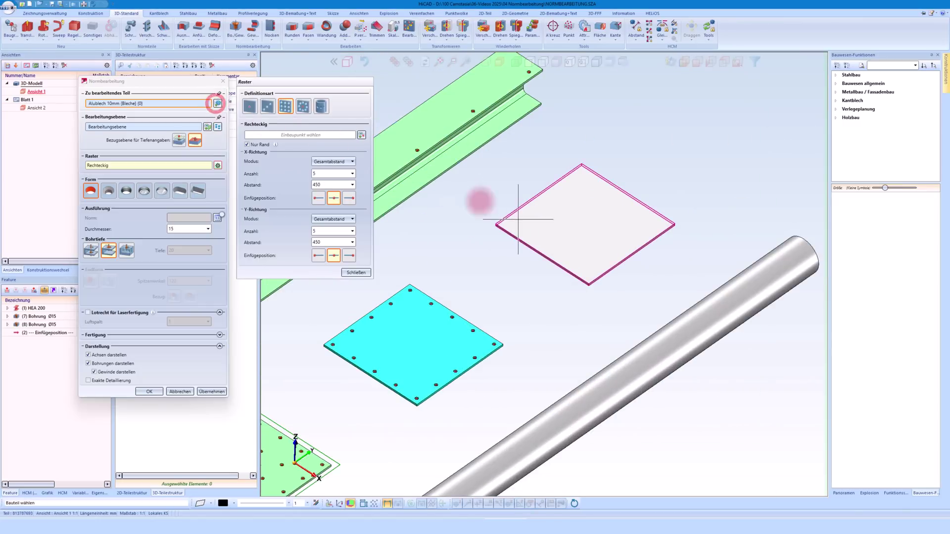
click(546, 224)
Use a Rotatorisch pattern centred midway between the plate's right and left corners.
click(303, 107)
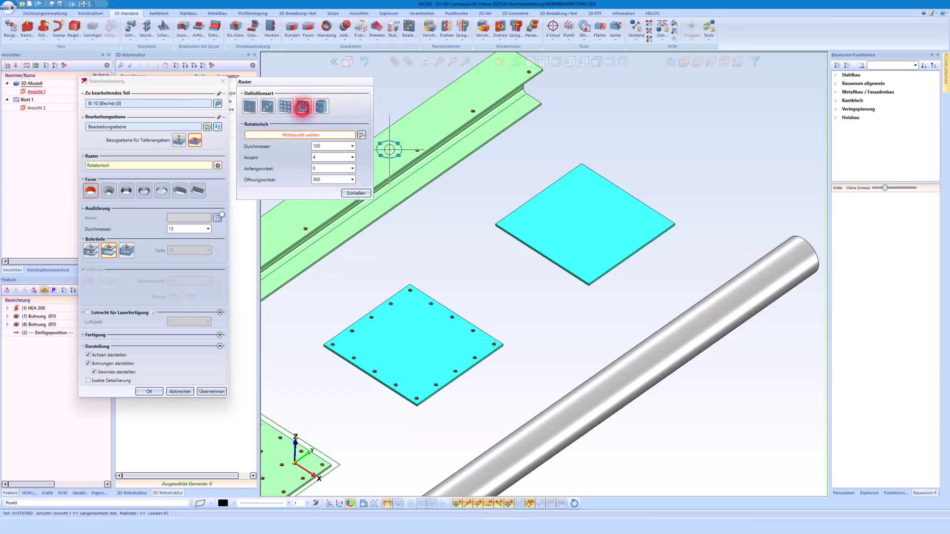
scroll(588, 210, up, 3)
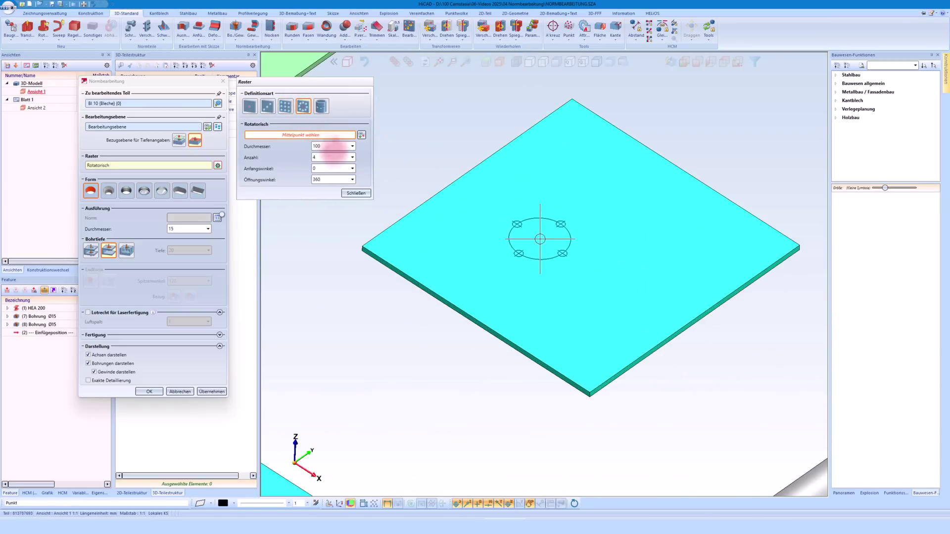
right_click(577, 222)
click(688, 253)
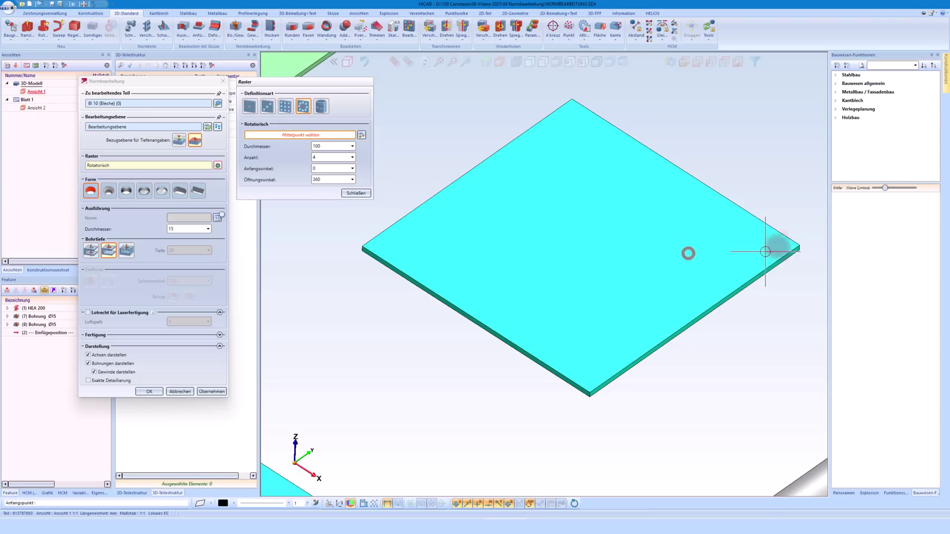
click(793, 245)
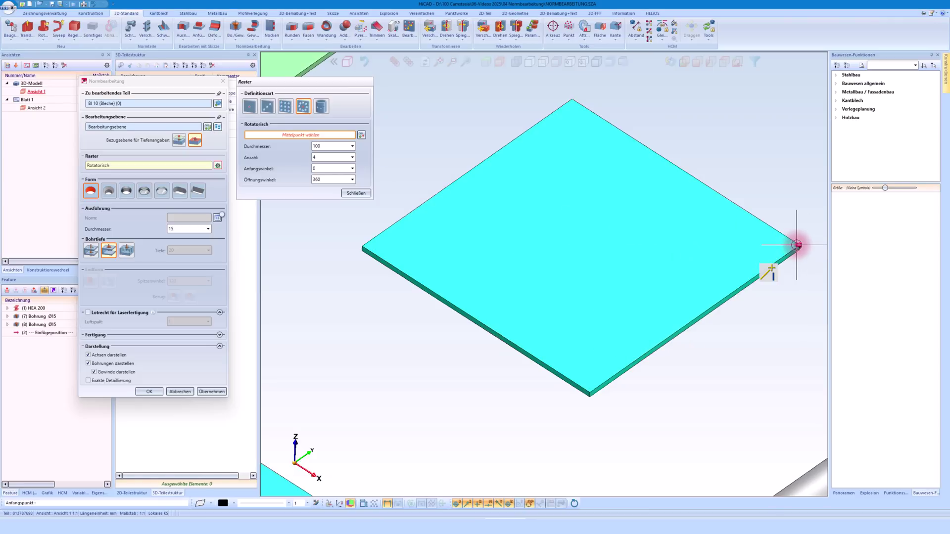
click(365, 247)
Set the hole circle to diameter 250 with 15 holes.
scroll(675, 230, up, 2)
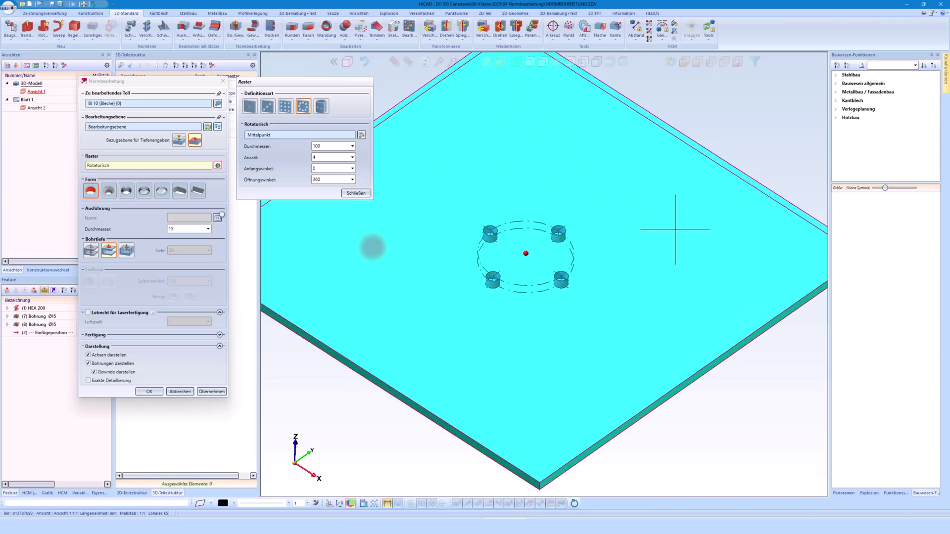
click(349, 195)
double_click(324, 147)
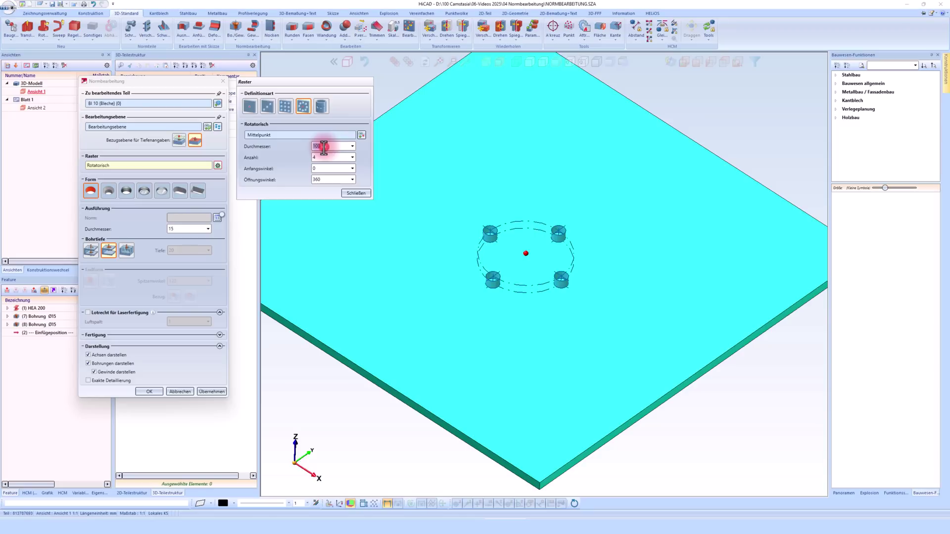
text(20)
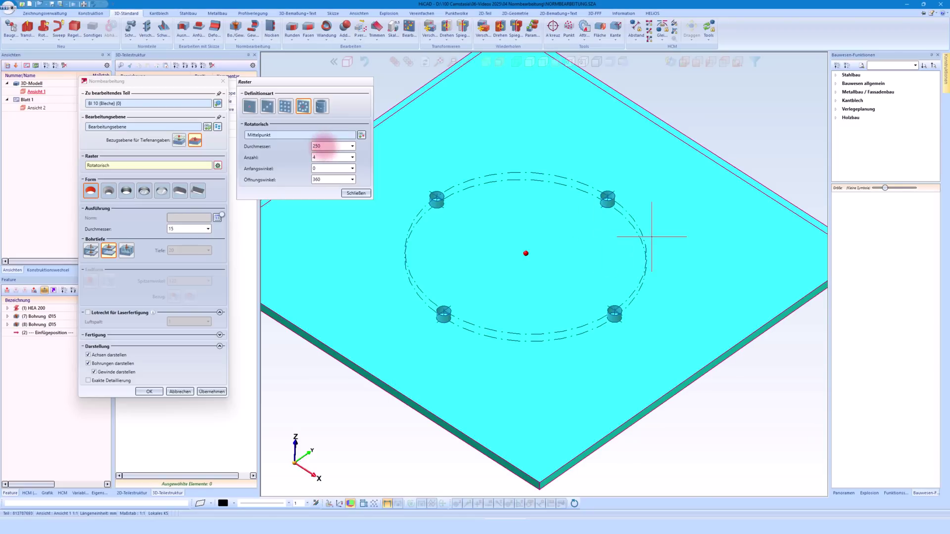
double_click(322, 157)
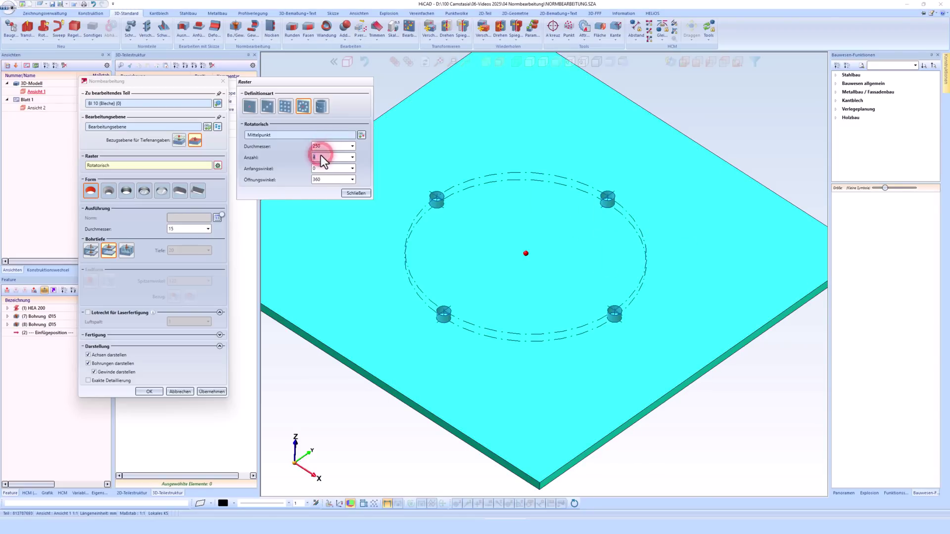
text(50)
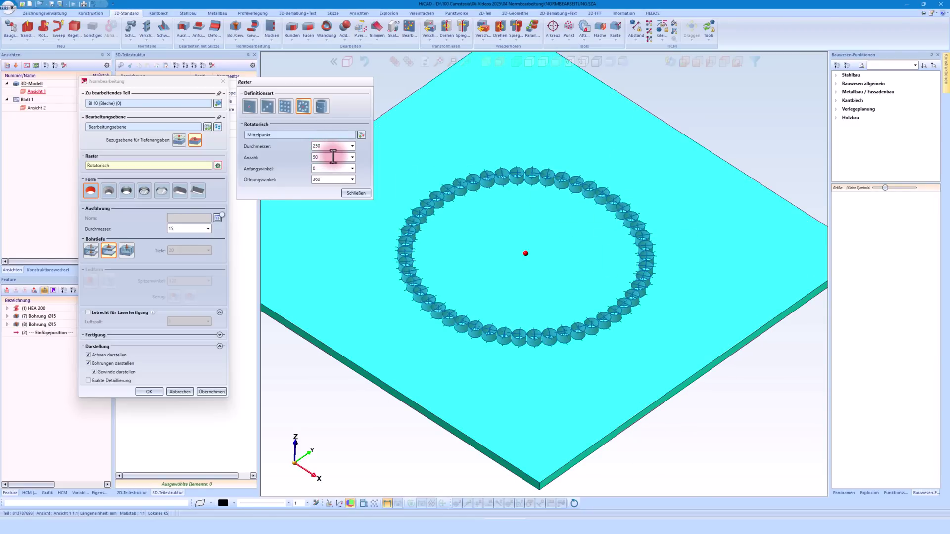
click(332, 156)
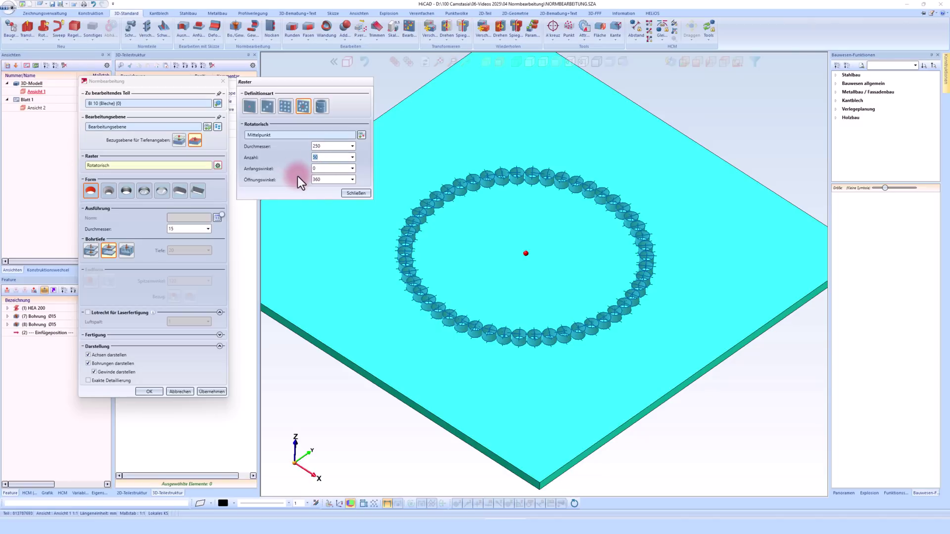
text(15)
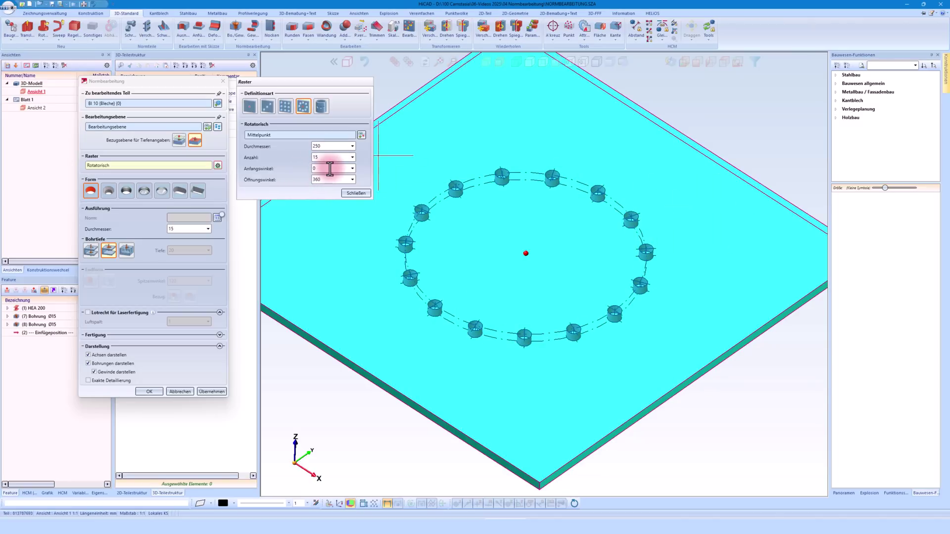
click(329, 168)
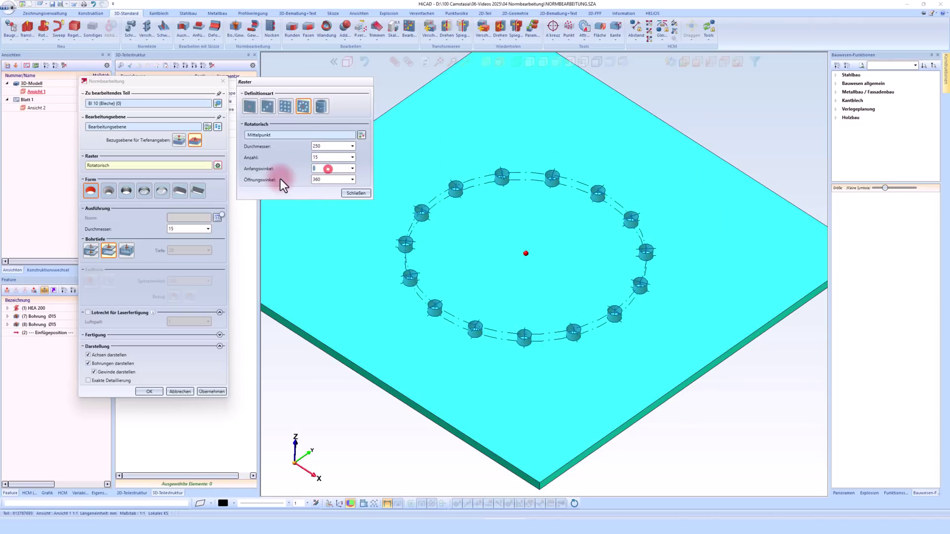
Try a 50° start angle with opening angles of 45° and 90°.
text(50)
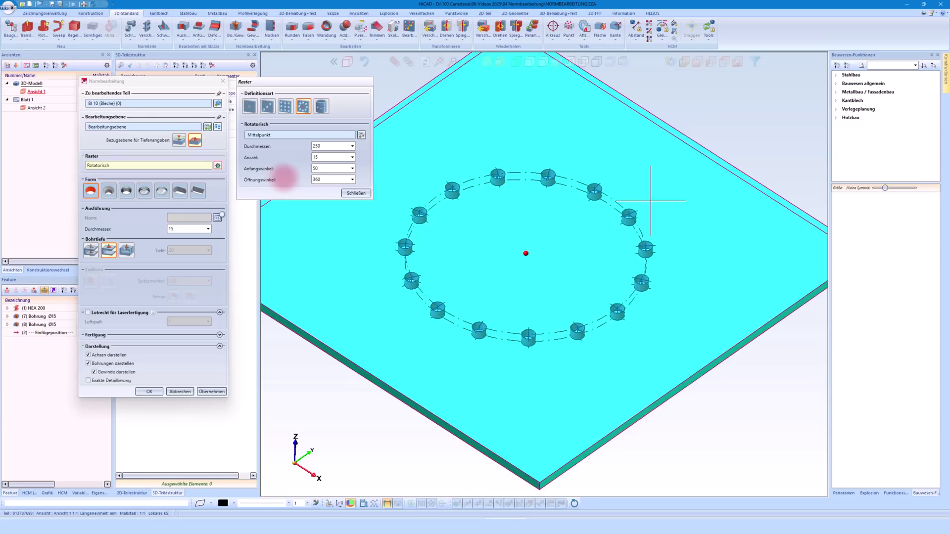
click(318, 181)
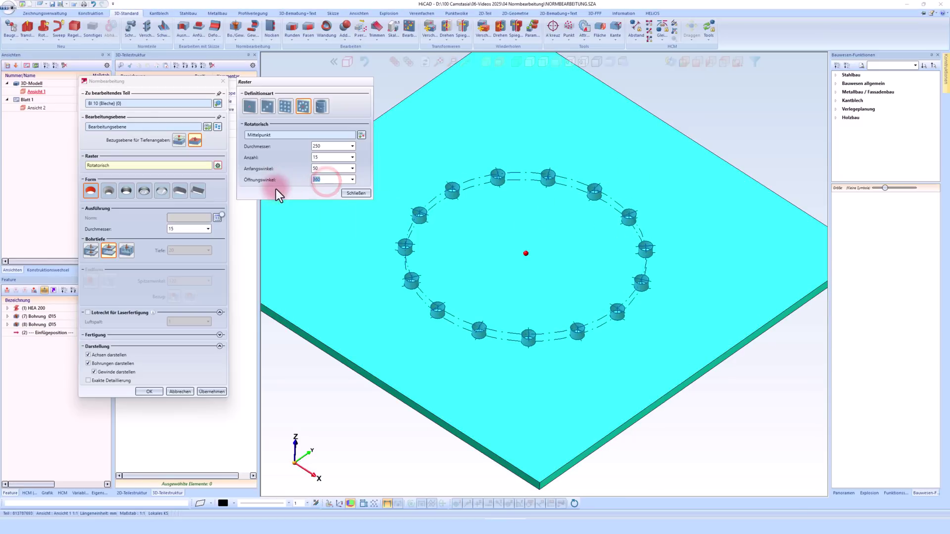
text(45)
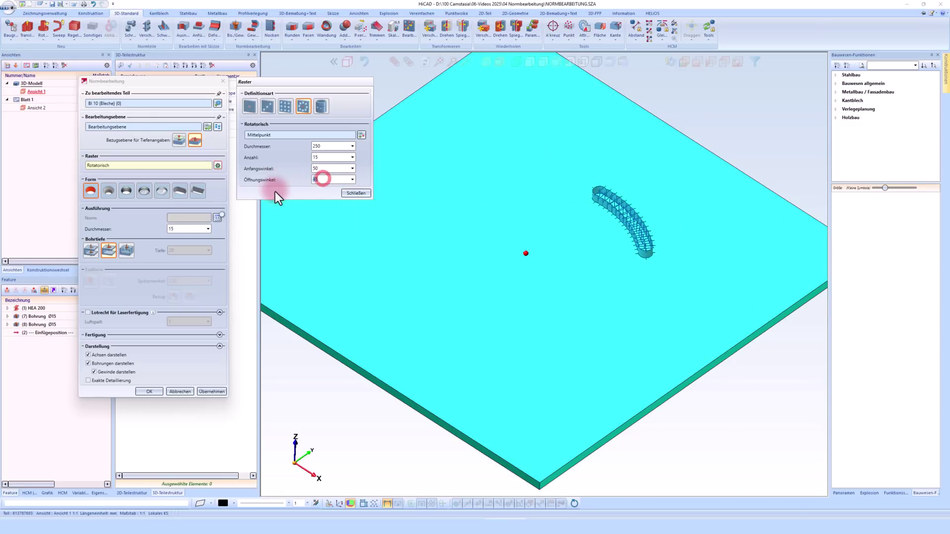
text(90)
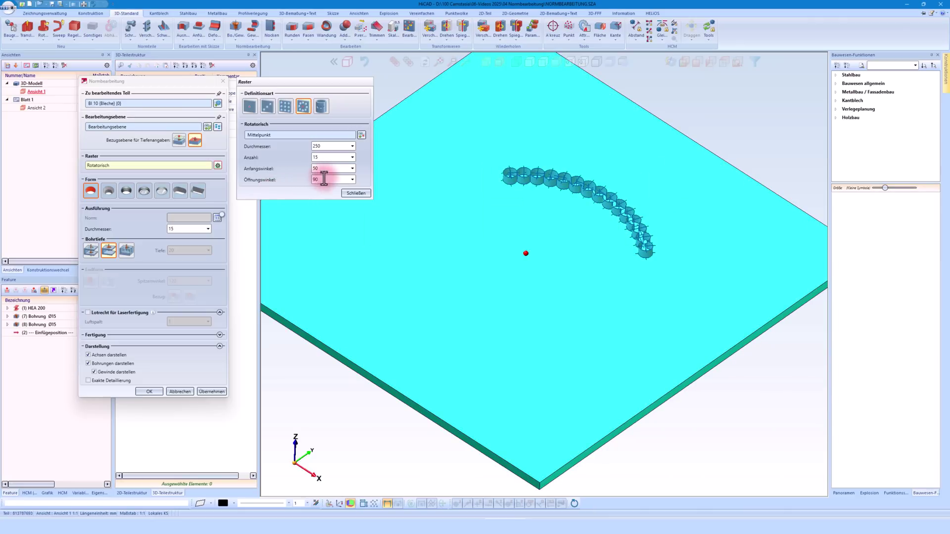
click(326, 178)
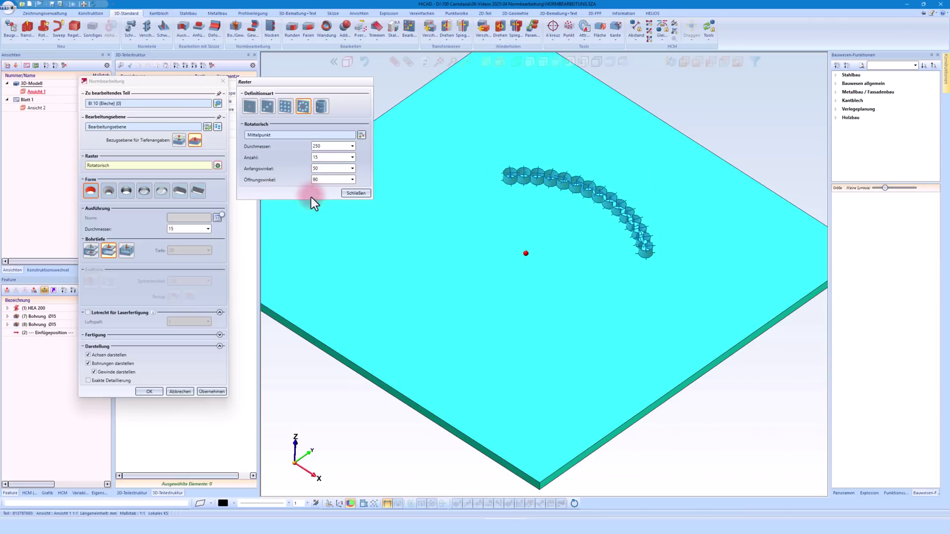
click(324, 179)
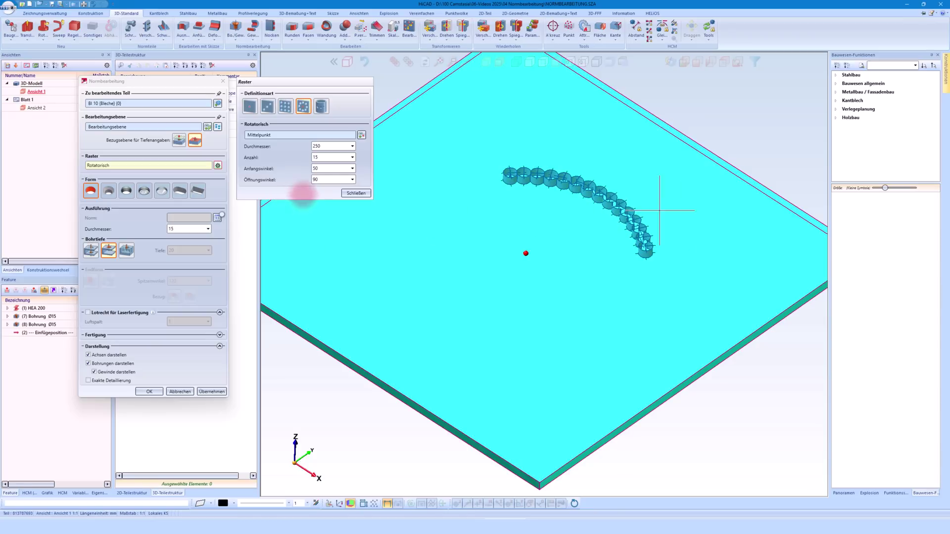
Set the hole arc to a 180° opening angle starting at 0°.
double_click(326, 181)
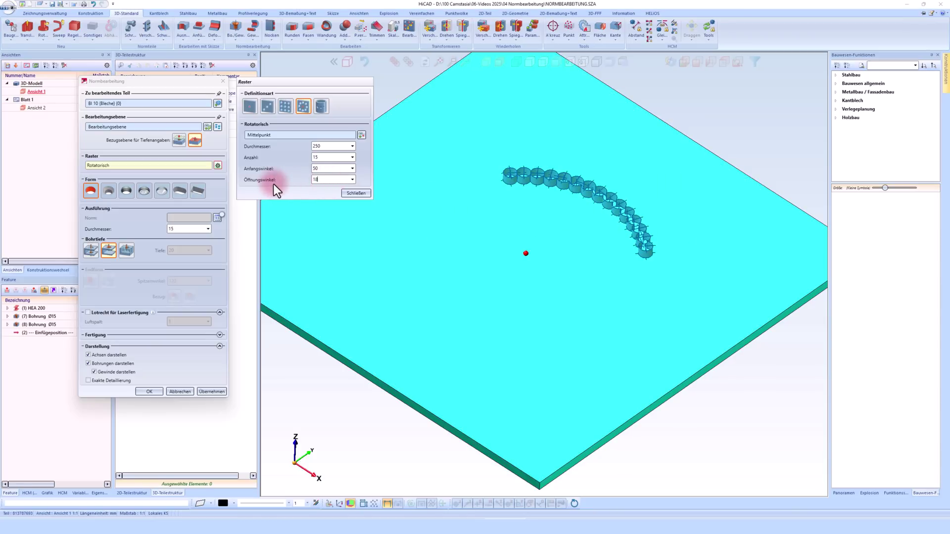
text(180)
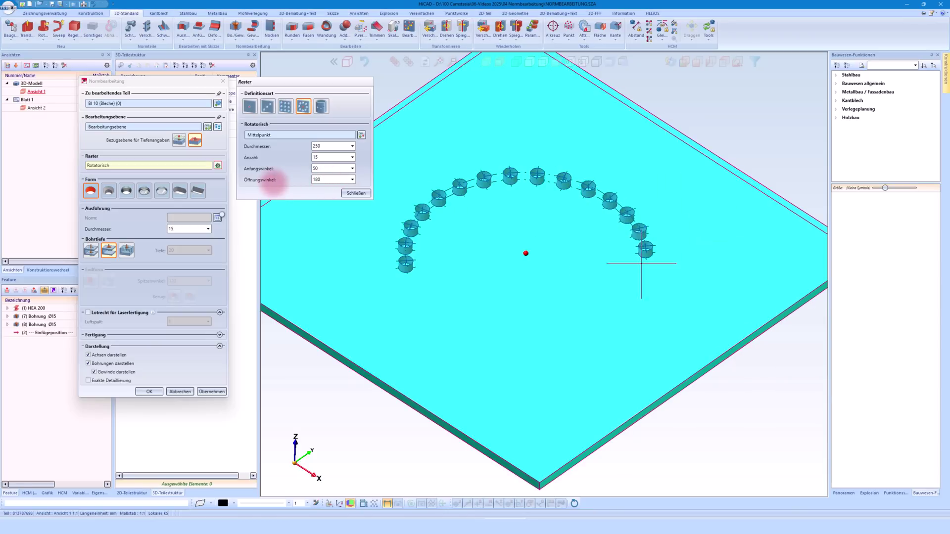
double_click(325, 168)
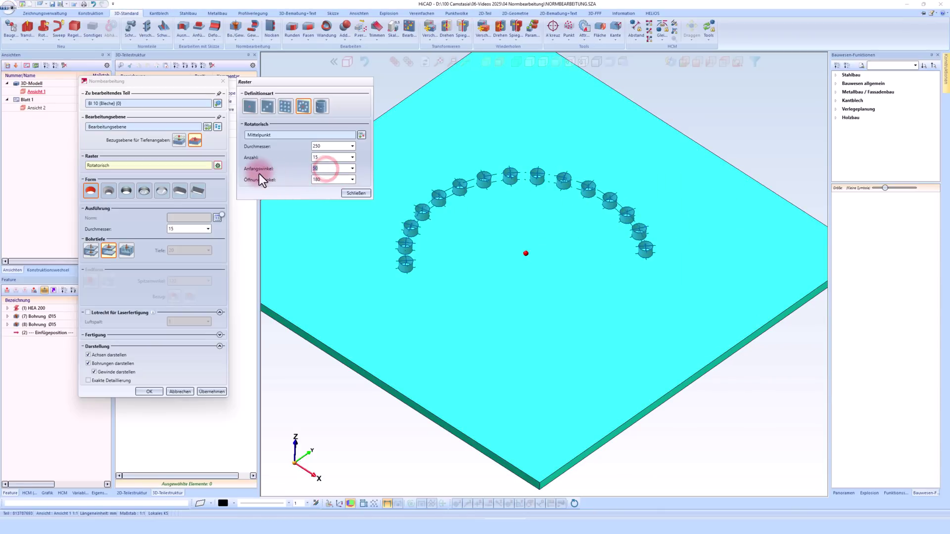
text(0)
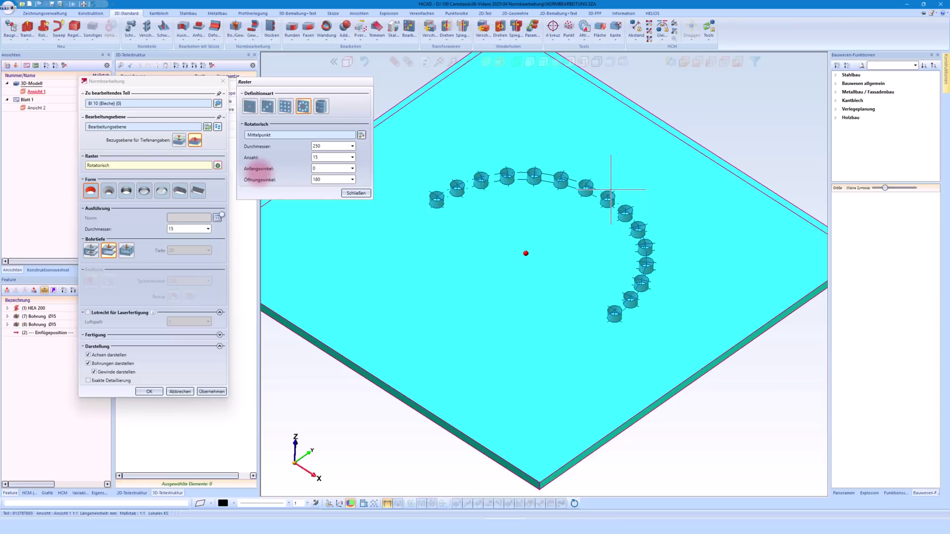
scroll(610, 190, down, 5)
scroll(611, 190, down, 5)
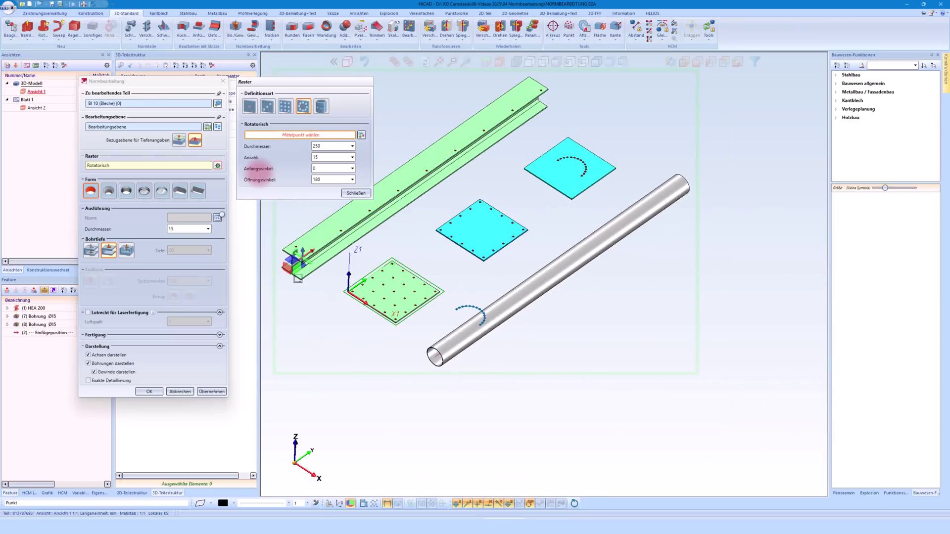
Start a radial Normbearbeitung hole pattern on the Rohr 168.3x3.2 steel pipe.
scroll(267, 178, up, 3)
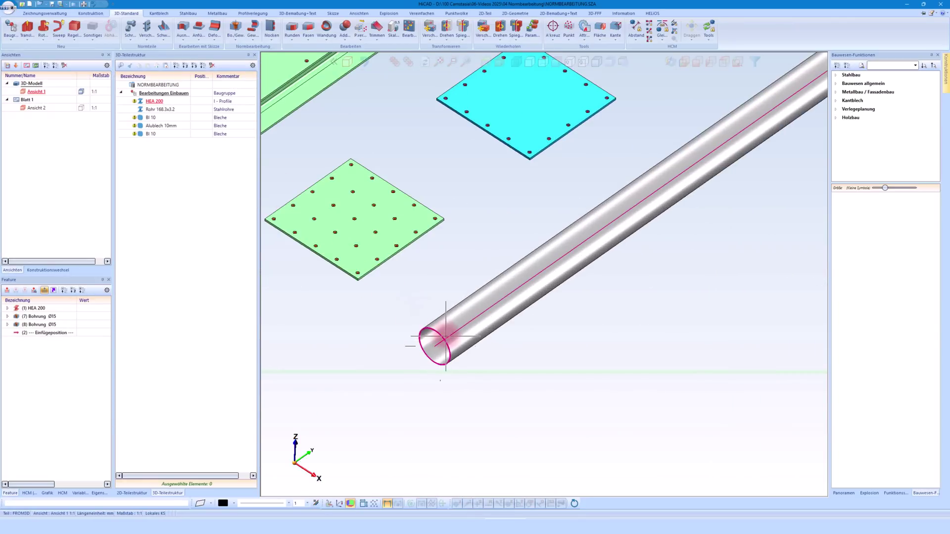
right_click(448, 334)
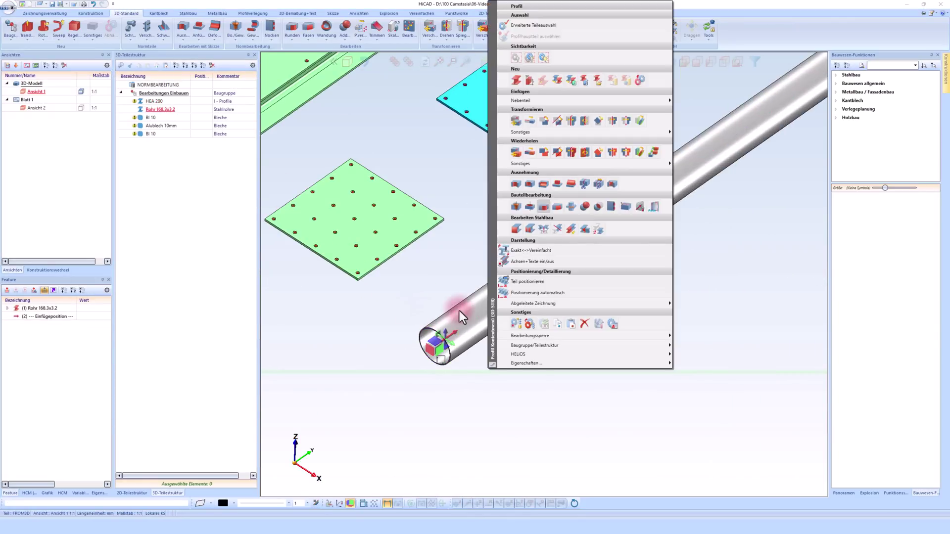
click(511, 204)
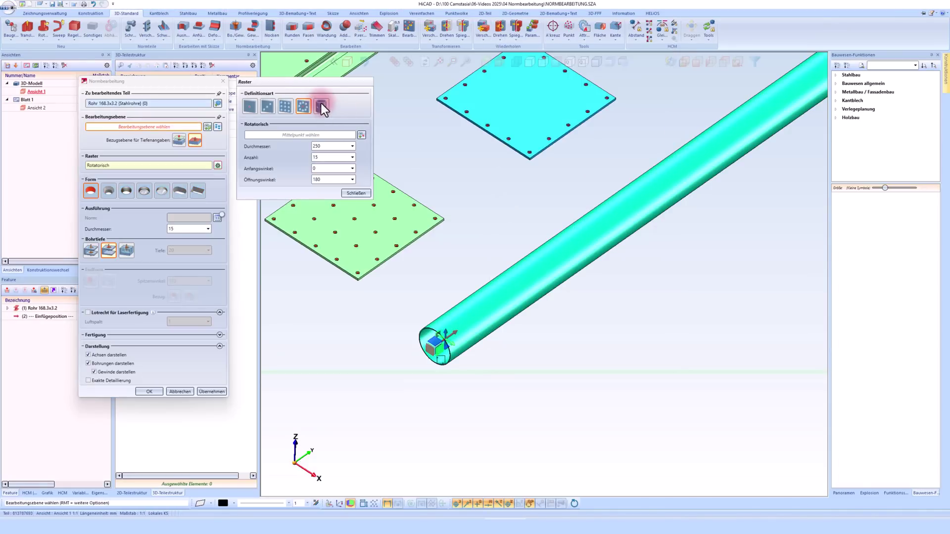
click(322, 103)
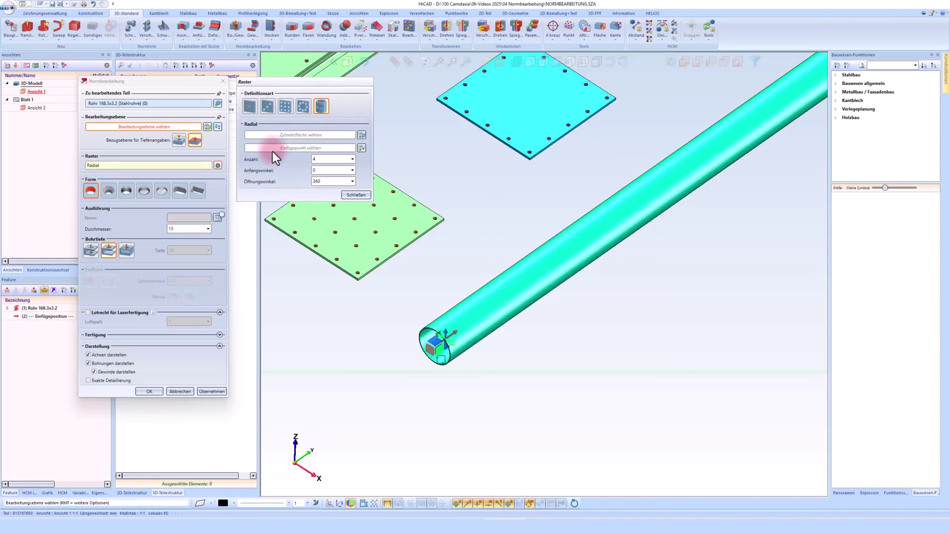
scroll(438, 375, up, 2)
scroll(438, 375, up, 2)
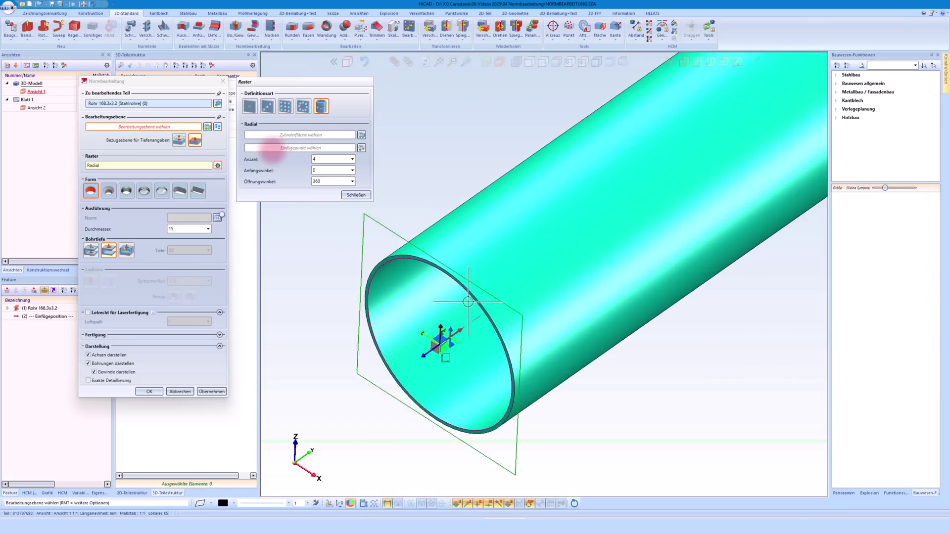
scroll(435, 319, down, 2)
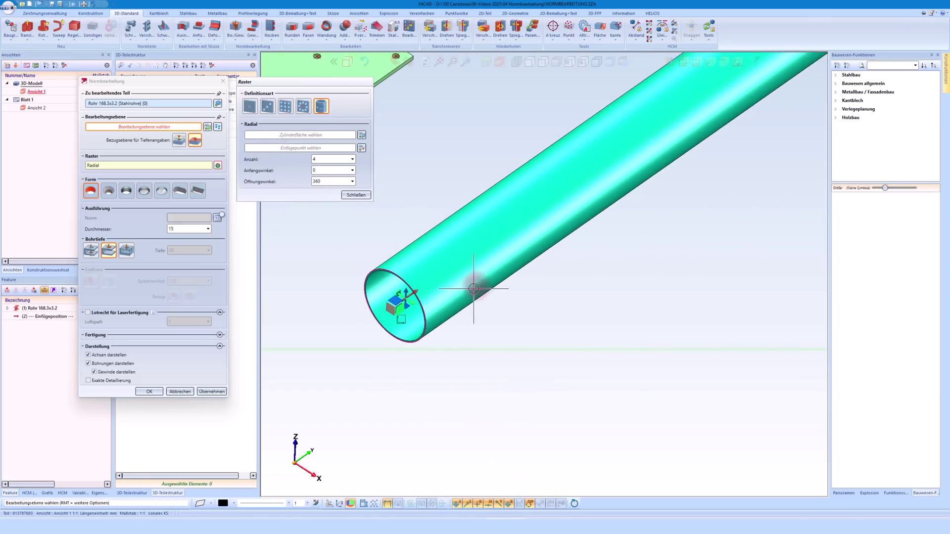
Place the radial ring at the pipe end on its cylinder surface with 10 holes.
click(476, 286)
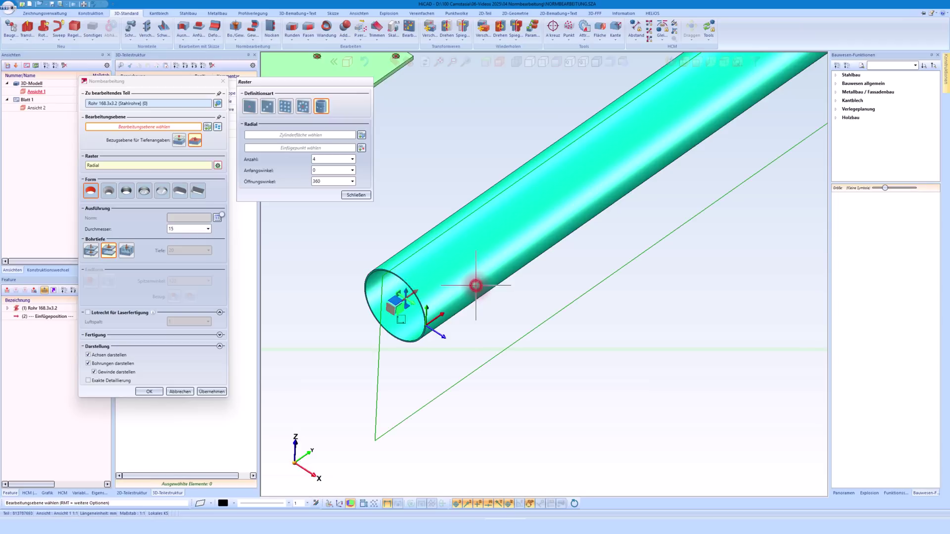
click(473, 295)
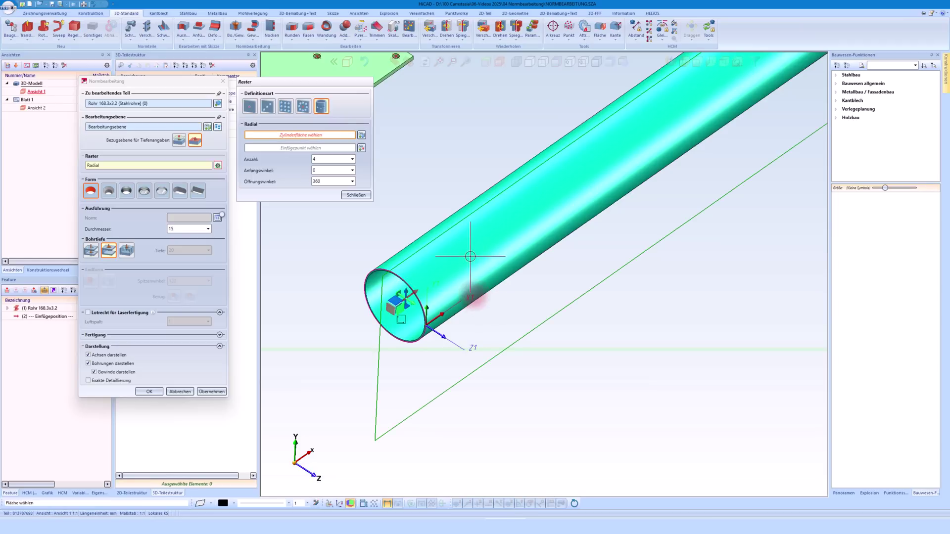
click(466, 278)
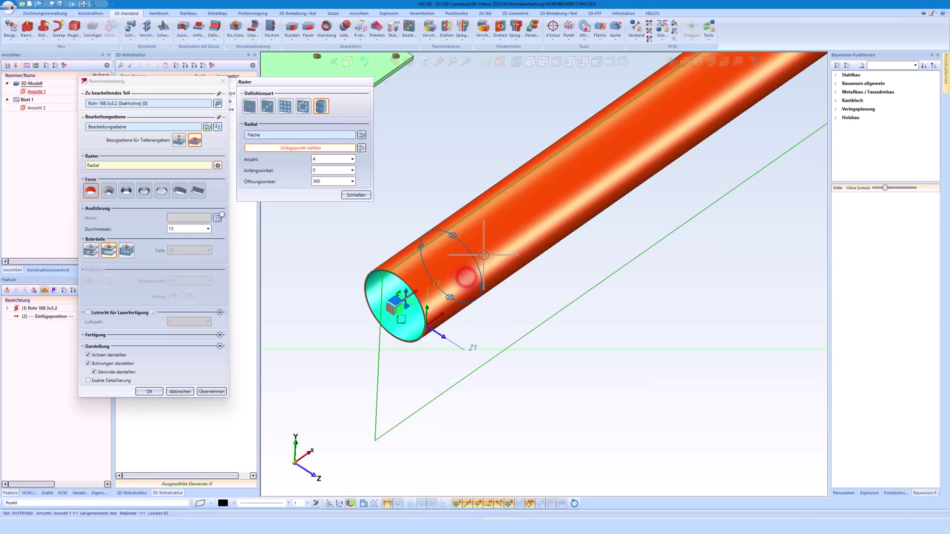
scroll(445, 265, up, 2)
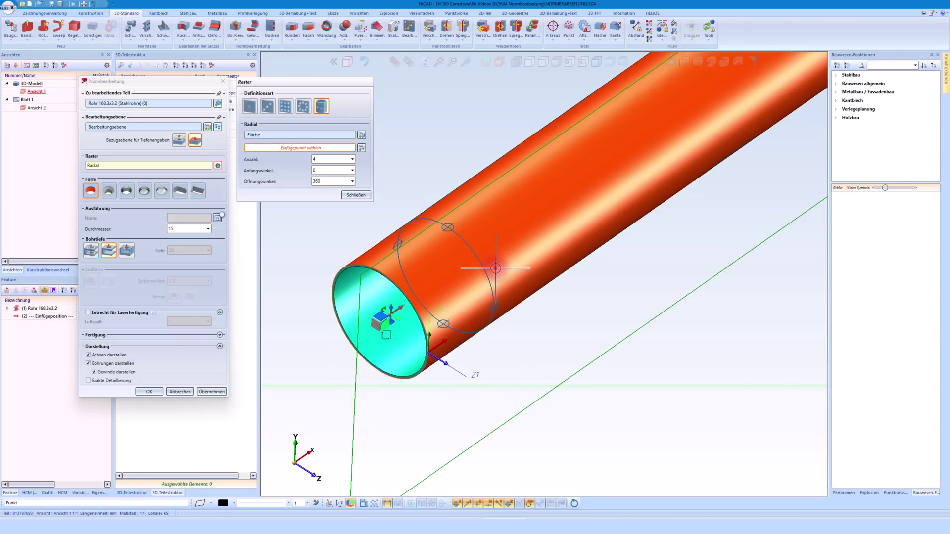
click(495, 268)
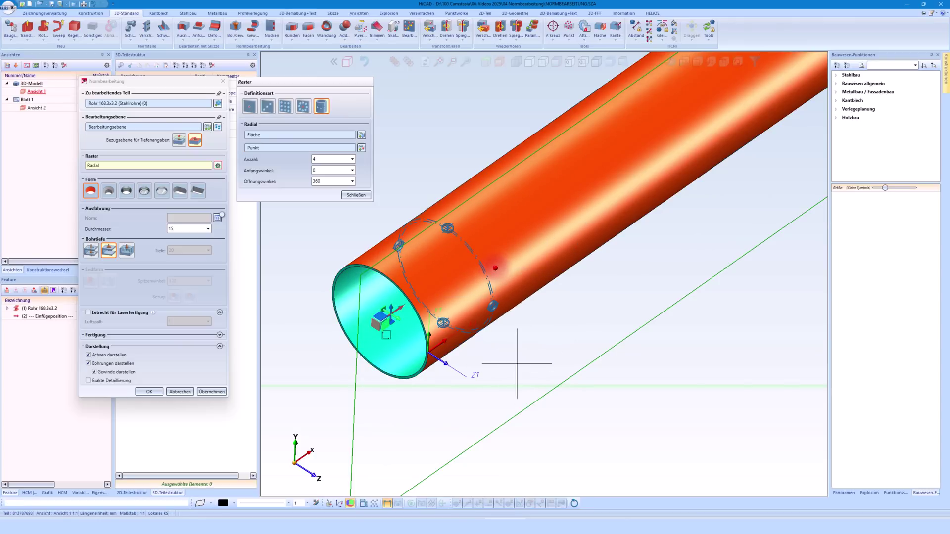
scroll(489, 335, up, 2)
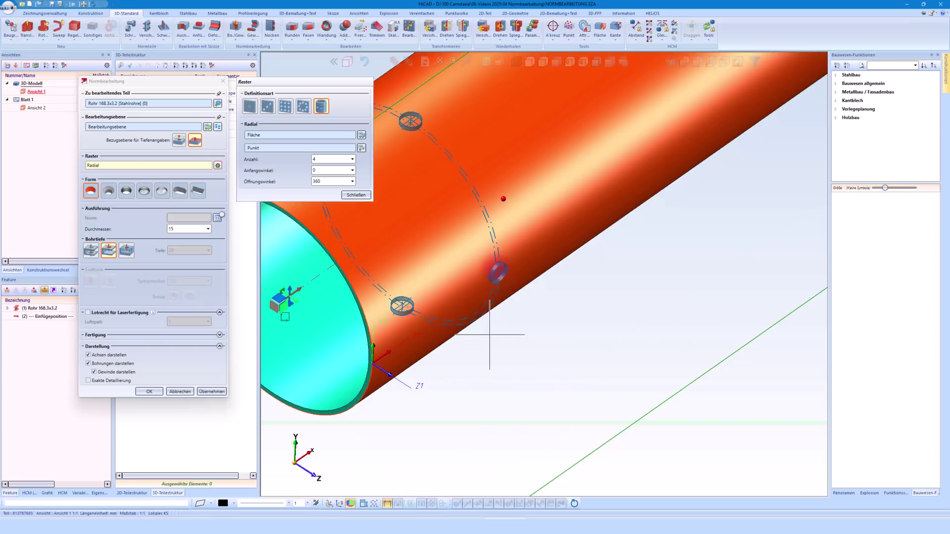
double_click(327, 160)
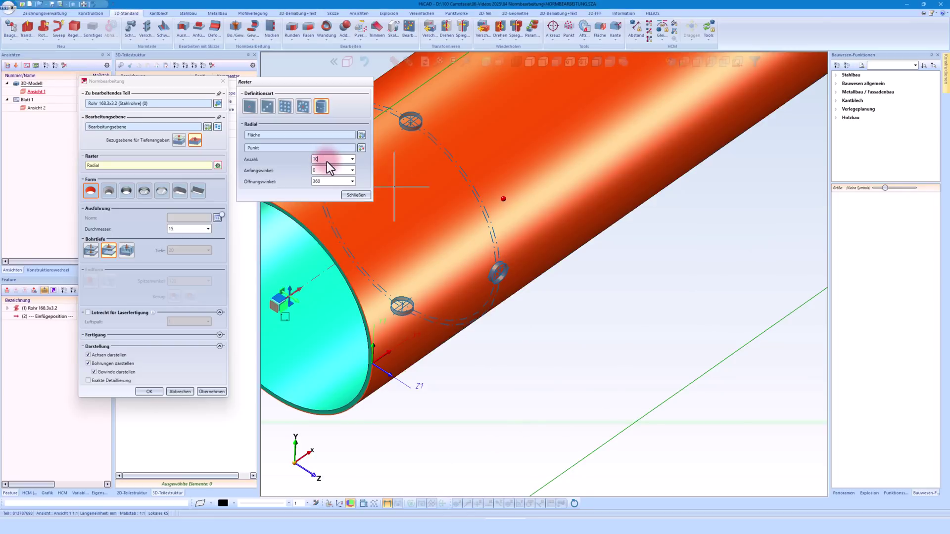
text(10)
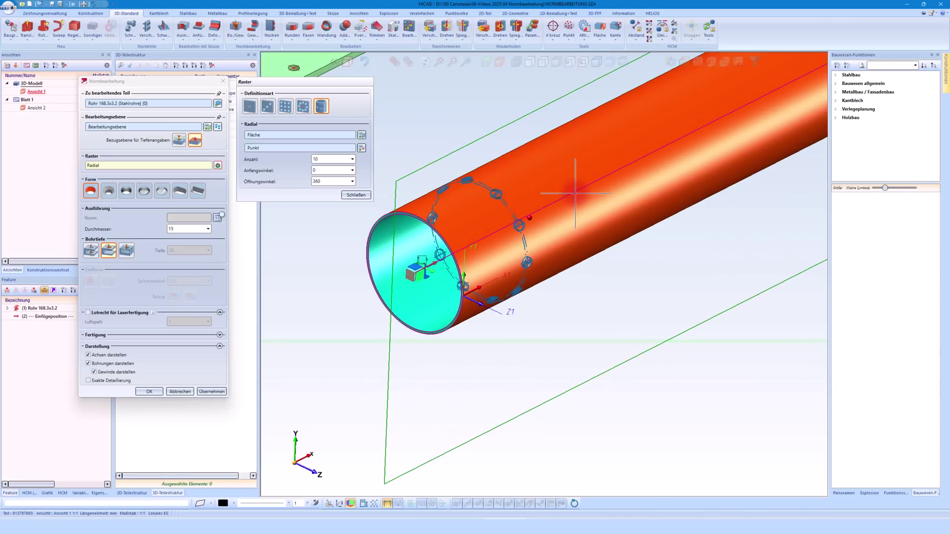
scroll(512, 170, up, 3)
Zoom out and make the green Bl 10 plate the active part.
scroll(511, 178, up, 3)
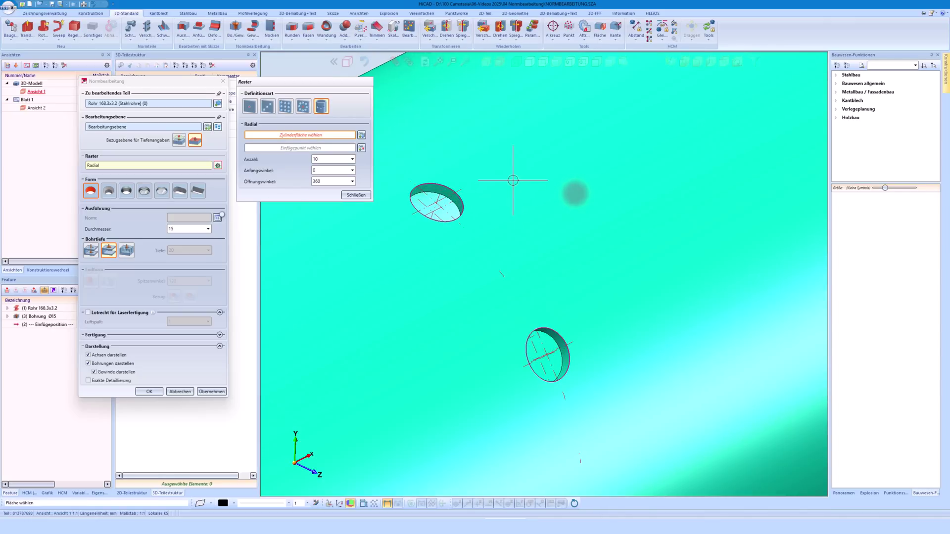
scroll(505, 187, up, 2)
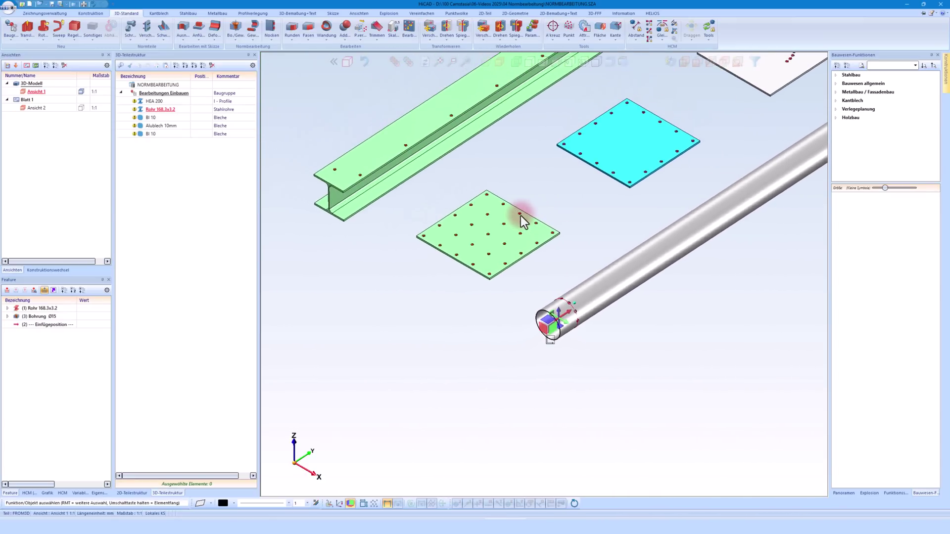
click(521, 216)
click(486, 231)
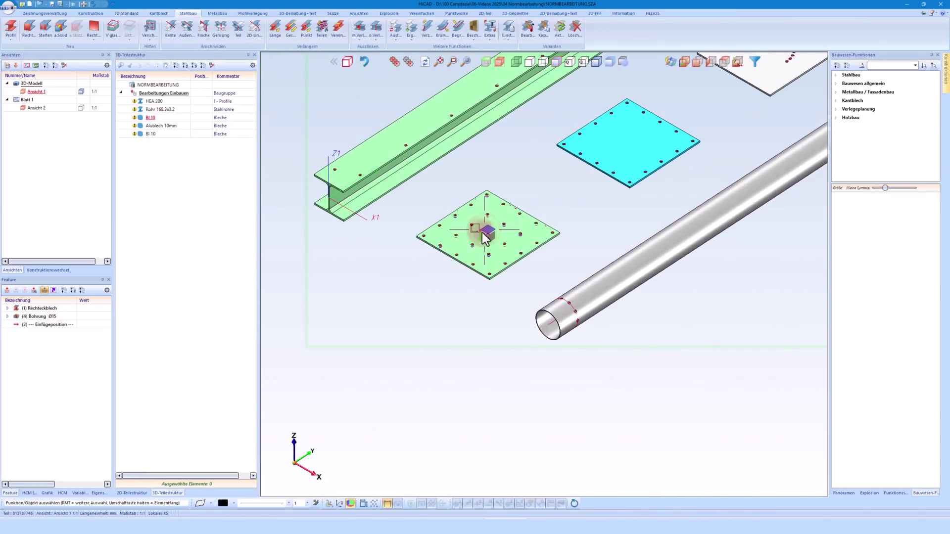